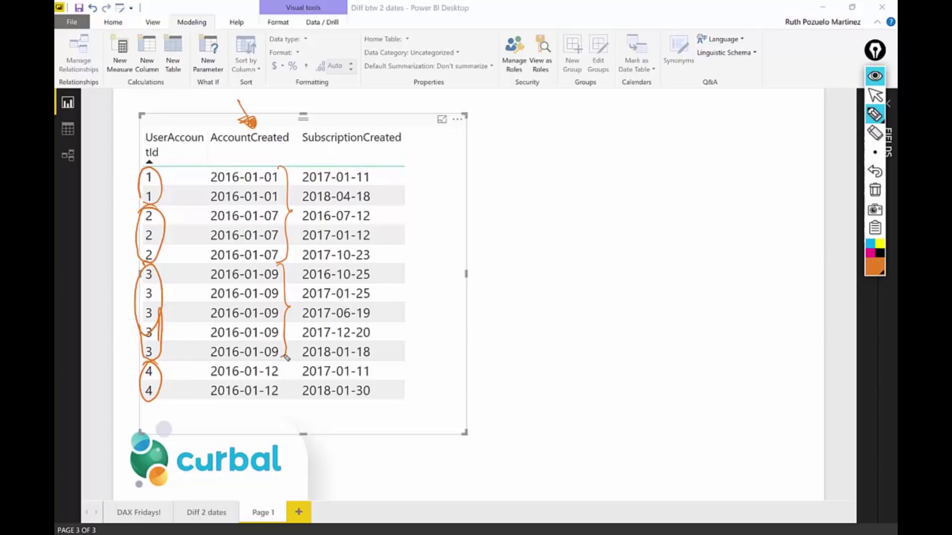
Underline the SubscriptionCreated header, and box user 1's first account and subscription dates with arrows linking the consecutive dates.
drag(317, 147, 390, 147)
mouse_move(207, 175)
mouse_down()
mouse_move(273, 191)
mouse_move(286, 169)
mouse_move(209, 183)
mouse_up()
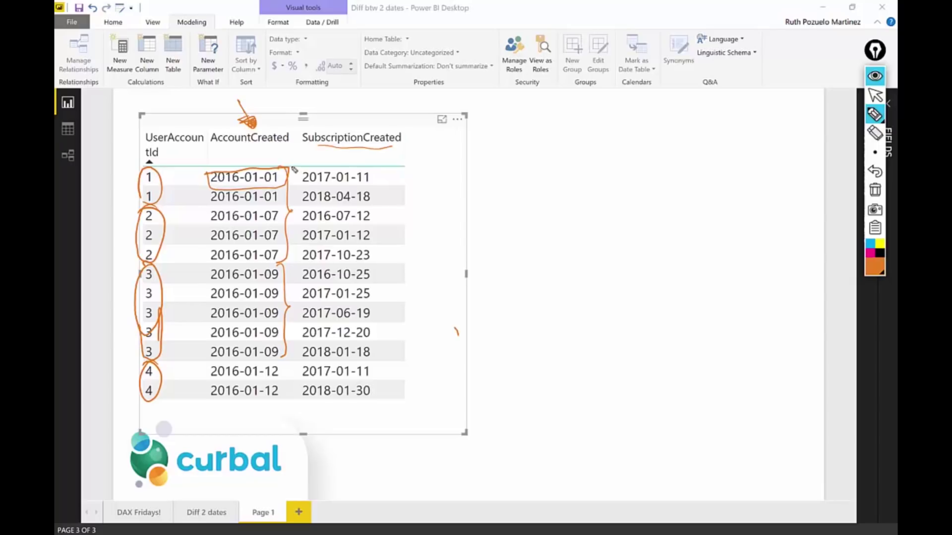
drag(455, 329, 457, 336)
mouse_move(299, 169)
mouse_down()
mouse_move(284, 171)
mouse_move(305, 161)
mouse_move(299, 187)
mouse_move(376, 188)
mouse_move(298, 203)
mouse_up()
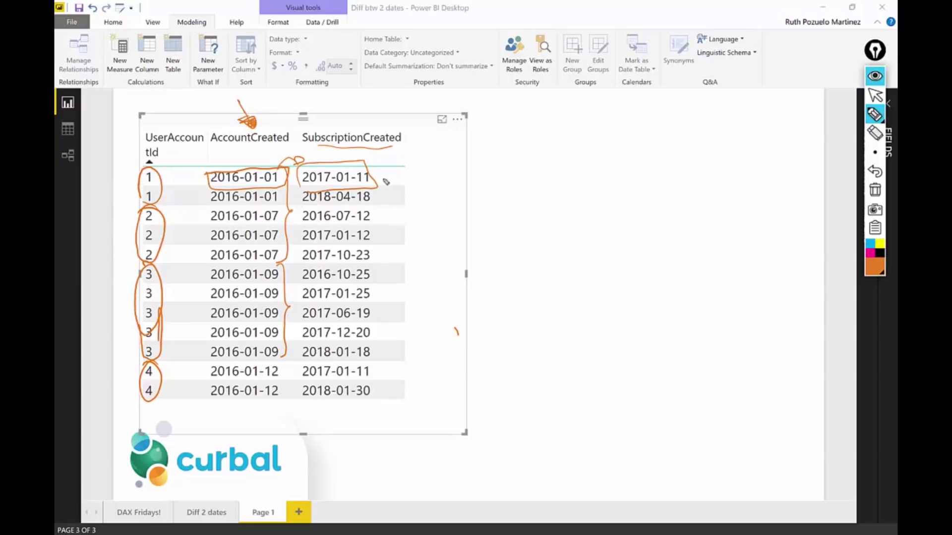
drag(372, 174, 384, 200)
mouse_move(285, 169)
mouse_down()
mouse_move(297, 160)
mouse_move(302, 168)
mouse_up()
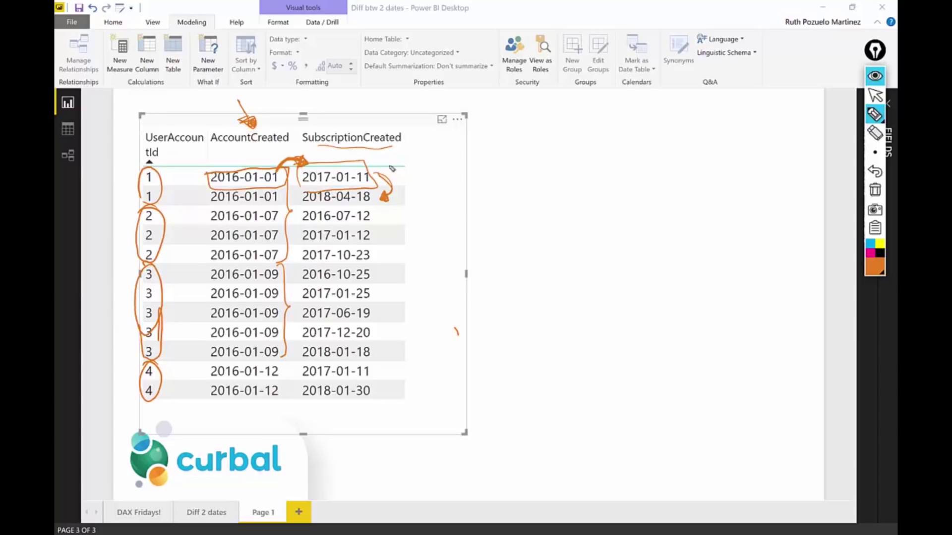
drag(391, 174, 388, 198)
Box and link user 2's dates with row notes reading free, trial and premium, and erase all annotations.
mouse_move(210, 227)
mouse_down()
mouse_move(267, 205)
mouse_move(285, 218)
mouse_move(207, 227)
mouse_move(288, 213)
mouse_move(308, 221)
mouse_move(309, 207)
mouse_move(378, 216)
mouse_move(303, 228)
mouse_up()
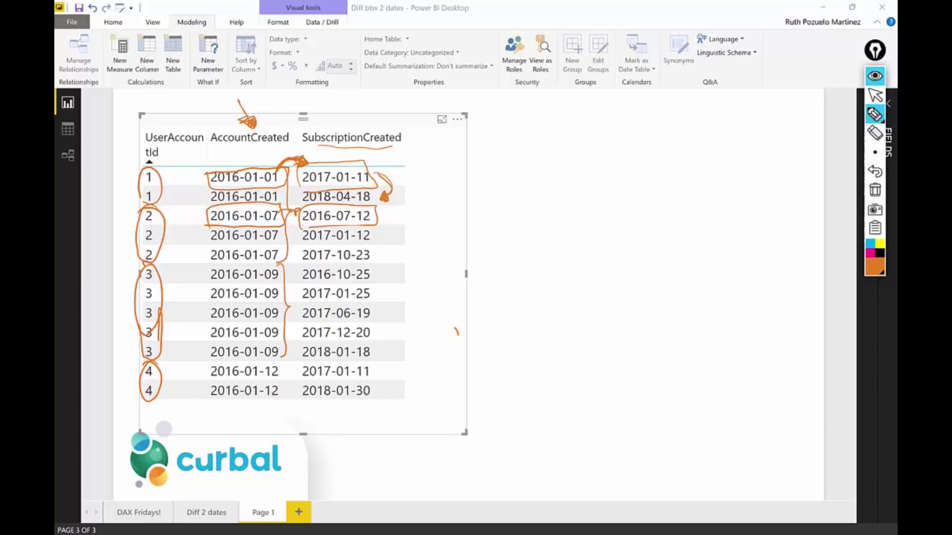
mouse_move(378, 210)
mouse_down()
mouse_move(389, 238)
mouse_move(381, 260)
mouse_up()
mouse_move(415, 219)
mouse_down()
mouse_move(436, 225)
mouse_move(420, 244)
mouse_move(415, 233)
mouse_move(415, 244)
mouse_move(430, 244)
mouse_move(440, 229)
mouse_move(420, 266)
mouse_move(468, 253)
mouse_up()
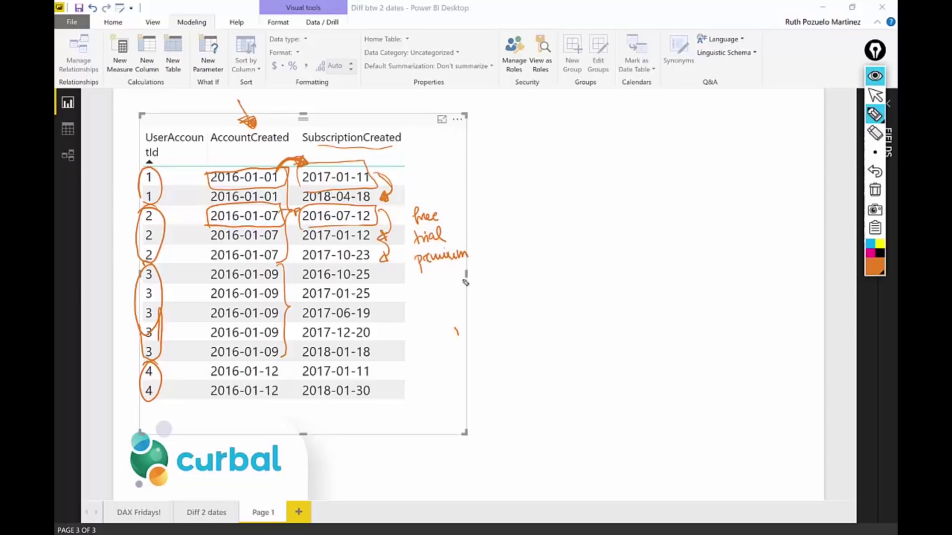
click(875, 190)
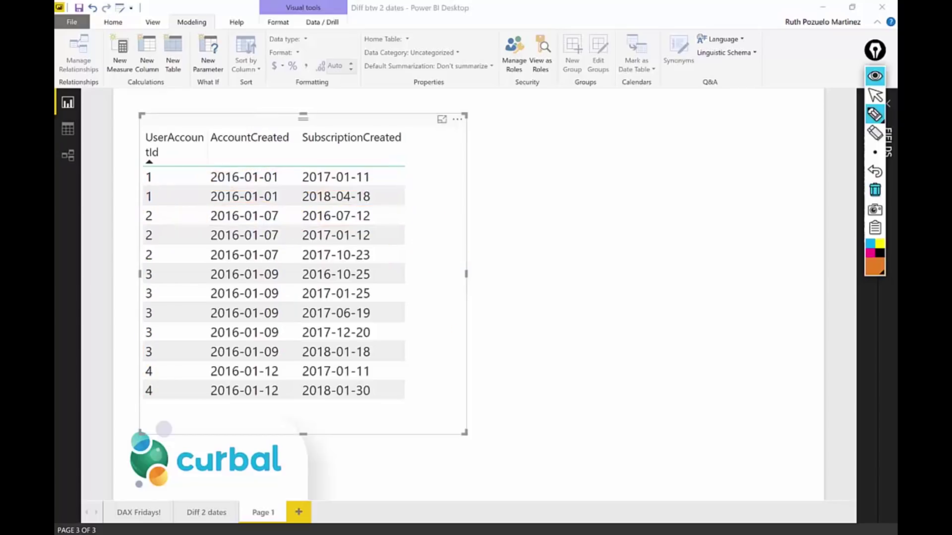
Handwrite the formula datediff(startdate, enddate, int) in green above the empty canvas area and underline both date arguments.
click(875, 268)
click(848, 149)
mouse_move(537, 100)
mouse_down()
mouse_move(529, 106)
mouse_move(589, 105)
mouse_move(596, 121)
mouse_move(636, 105)
mouse_move(664, 111)
mouse_move(655, 99)
mouse_move(667, 112)
mouse_move(766, 112)
mouse_move(801, 95)
mouse_move(780, 100)
mouse_move(811, 111)
mouse_up()
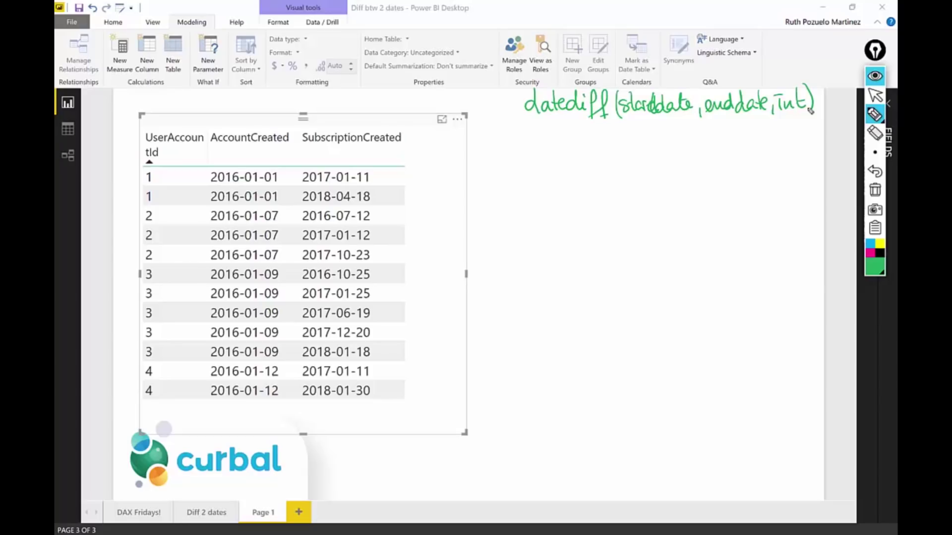
drag(626, 124, 761, 117)
In light blue, circle user 1 and box its dates, and write 2017-01-11 beside its second row with lines around it.
click(879, 273)
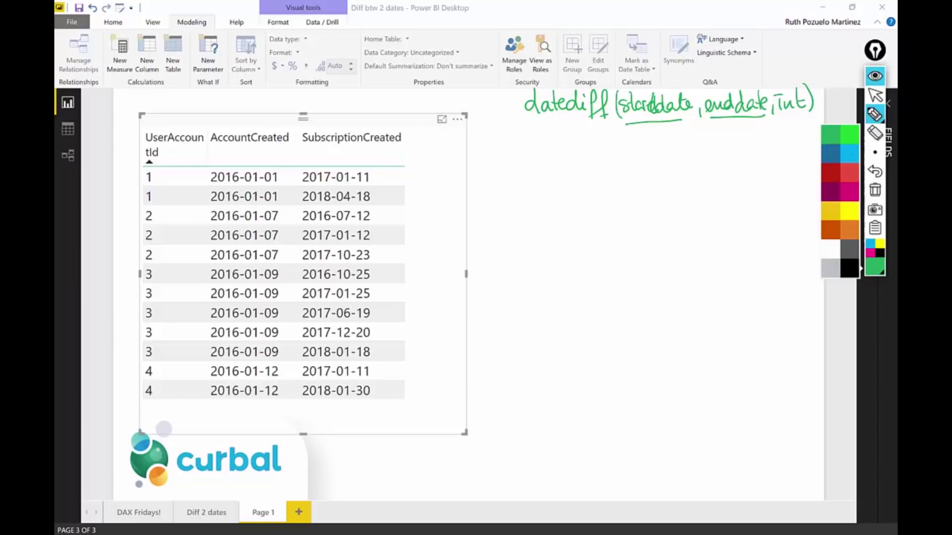
click(848, 158)
drag(150, 174, 145, 208)
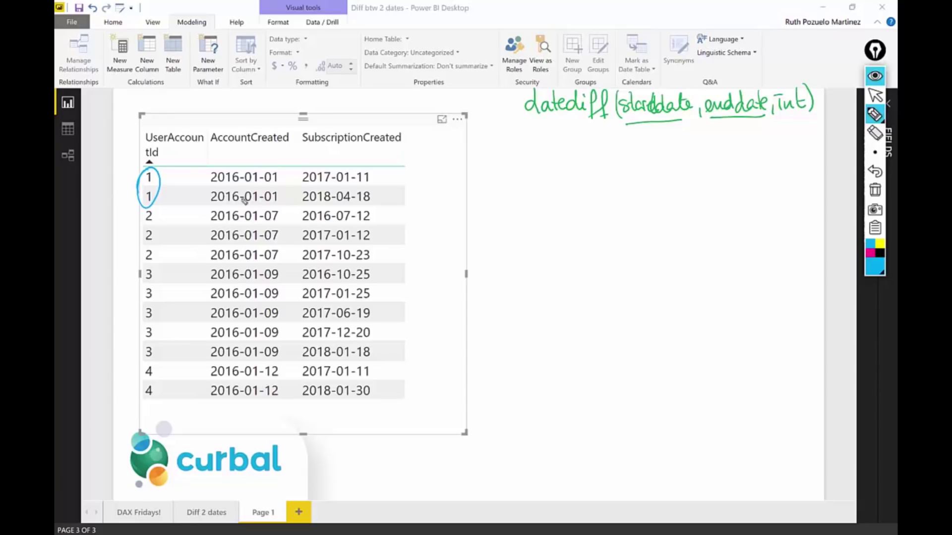
mouse_move(209, 168)
mouse_down()
mouse_move(208, 184)
mouse_move(284, 187)
mouse_move(216, 169)
mouse_up()
mouse_move(293, 179)
mouse_down()
mouse_move(300, 191)
mouse_move(366, 170)
mouse_move(299, 187)
mouse_up()
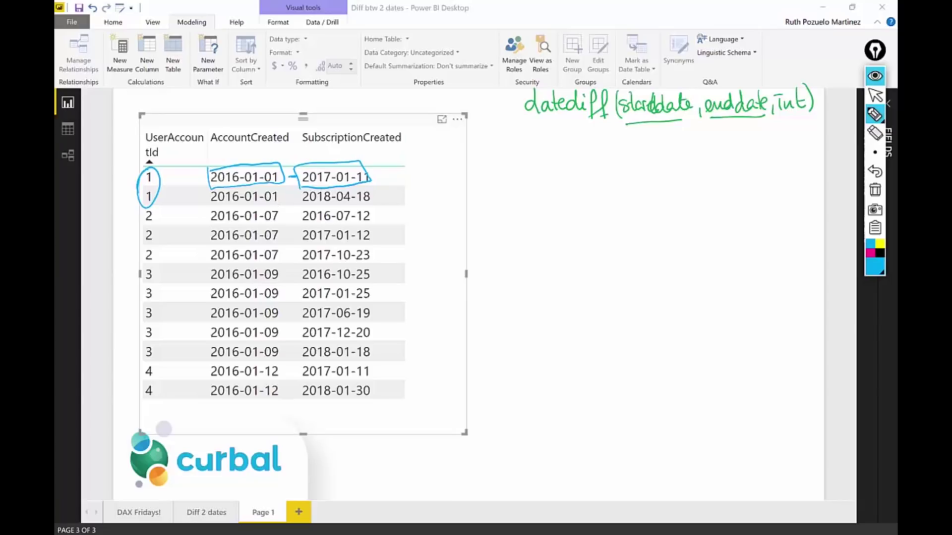
mouse_move(300, 190)
mouse_down()
mouse_move(303, 204)
mouse_move(377, 204)
mouse_move(339, 190)
mouse_move(422, 203)
mouse_move(426, 193)
mouse_move(431, 202)
mouse_up()
drag(435, 192, 476, 197)
drag(478, 191, 485, 202)
drag(414, 188, 503, 186)
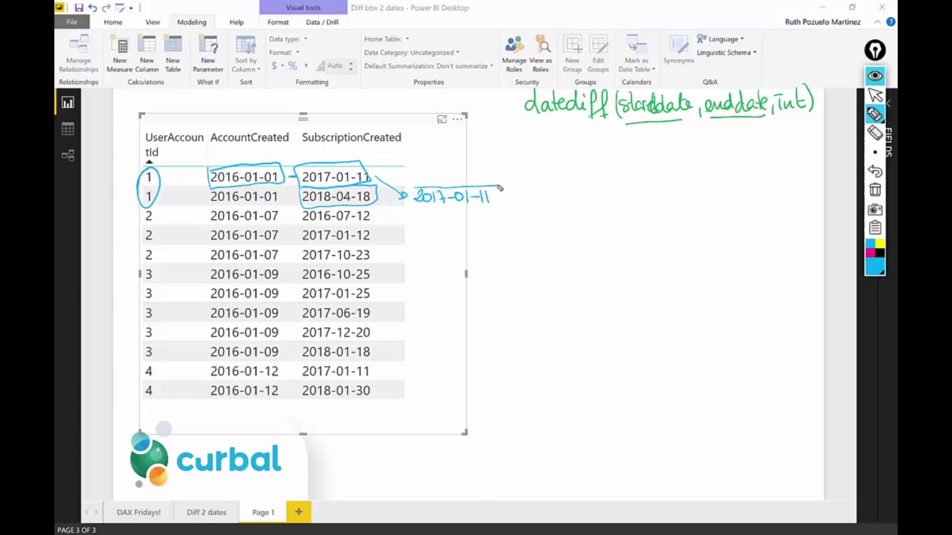
drag(414, 209, 502, 203)
In red, circle user 2 and box its first dates, and write 2016-07-12 and 2017-01-12 beside its following rows.
click(876, 268)
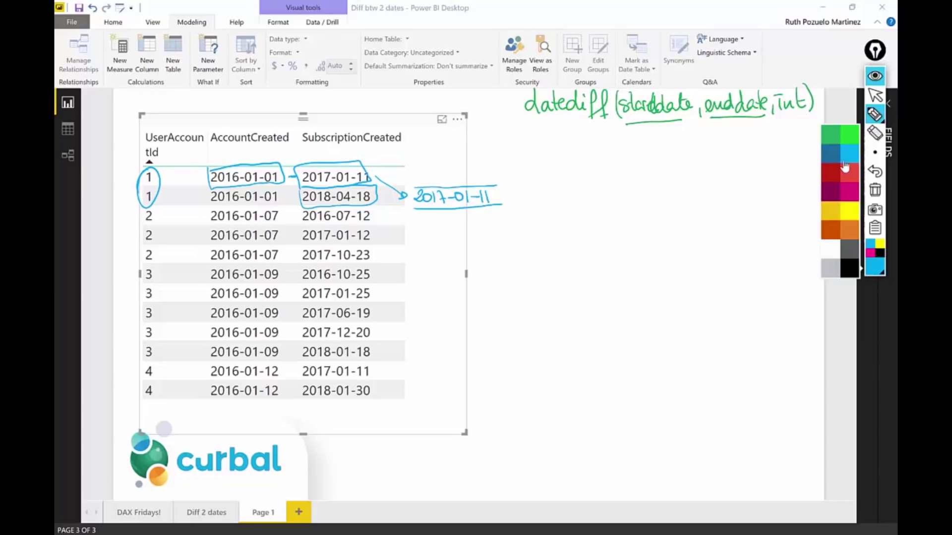
click(853, 181)
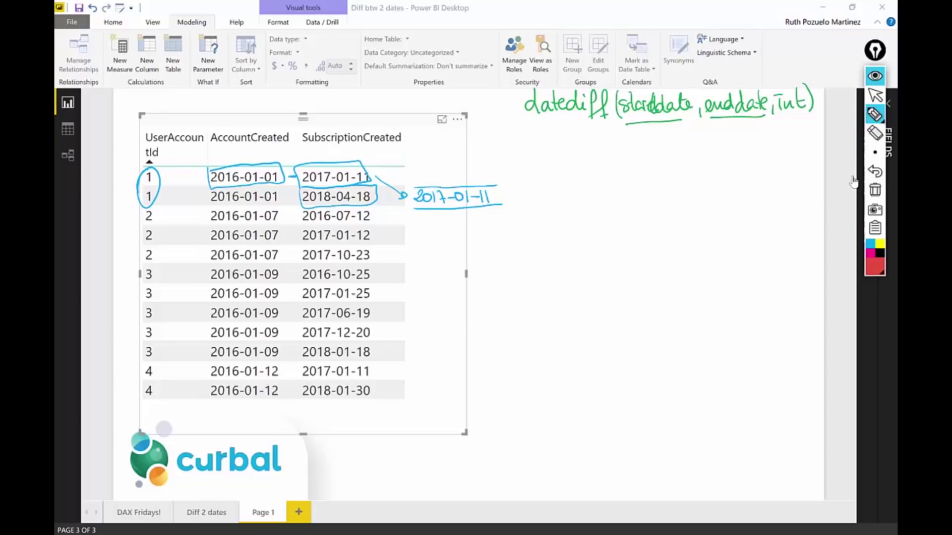
mouse_move(155, 212)
mouse_down()
mouse_move(143, 244)
mouse_move(161, 216)
mouse_move(149, 214)
mouse_up()
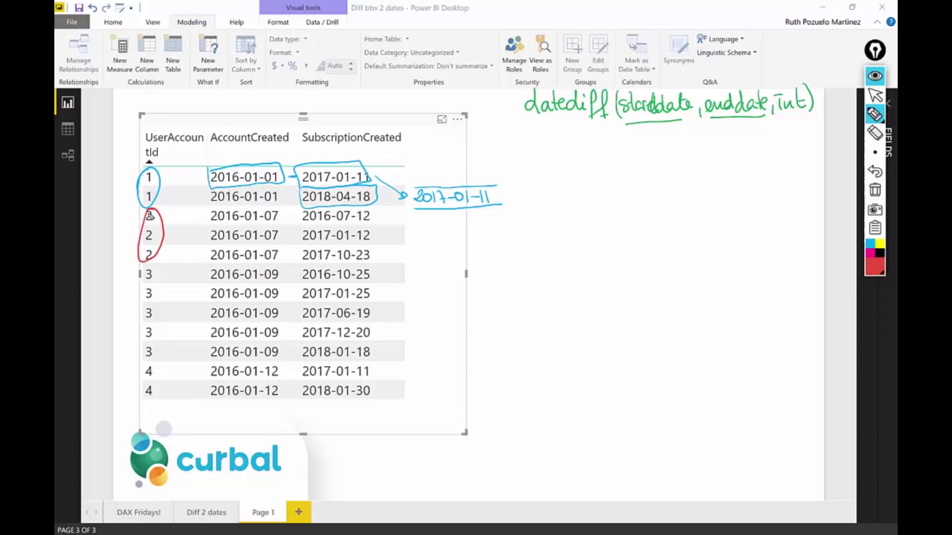
mouse_move(215, 215)
mouse_down()
mouse_move(282, 210)
mouse_move(224, 229)
mouse_move(212, 218)
mouse_up()
drag(288, 217, 295, 217)
mouse_move(300, 224)
mouse_down()
mouse_move(374, 206)
mouse_move(351, 226)
mouse_move(296, 226)
mouse_up()
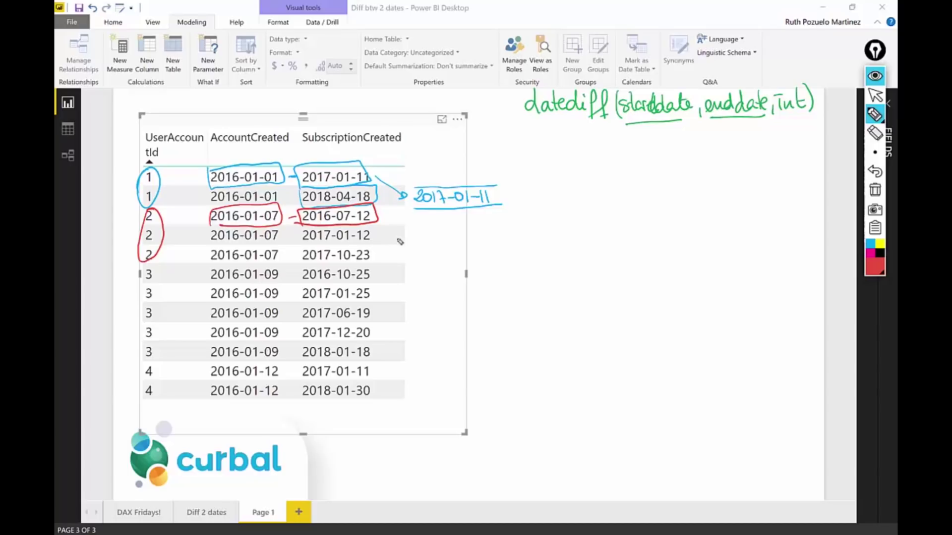
mouse_move(382, 221)
mouse_down()
mouse_move(395, 240)
mouse_move(419, 241)
mouse_move(508, 238)
mouse_up()
drag(426, 245, 503, 238)
mouse_move(375, 237)
mouse_down()
mouse_move(395, 260)
mouse_move(500, 257)
mouse_up()
drag(431, 266, 501, 259)
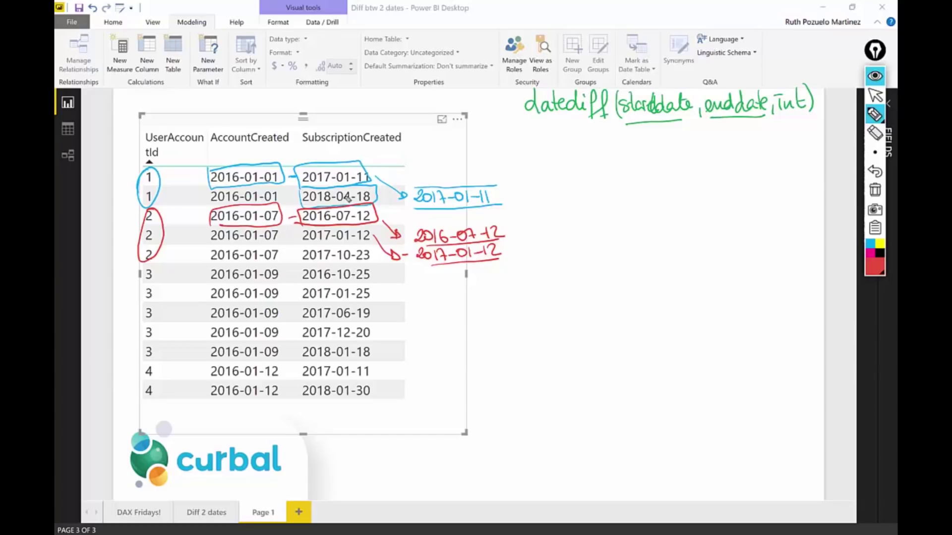
drag(404, 200, 390, 199)
In magenta, circle user 3 and link its successive dates, and title the handwritten date column "Demote subdate" with a vertical divider beside it.
click(874, 267)
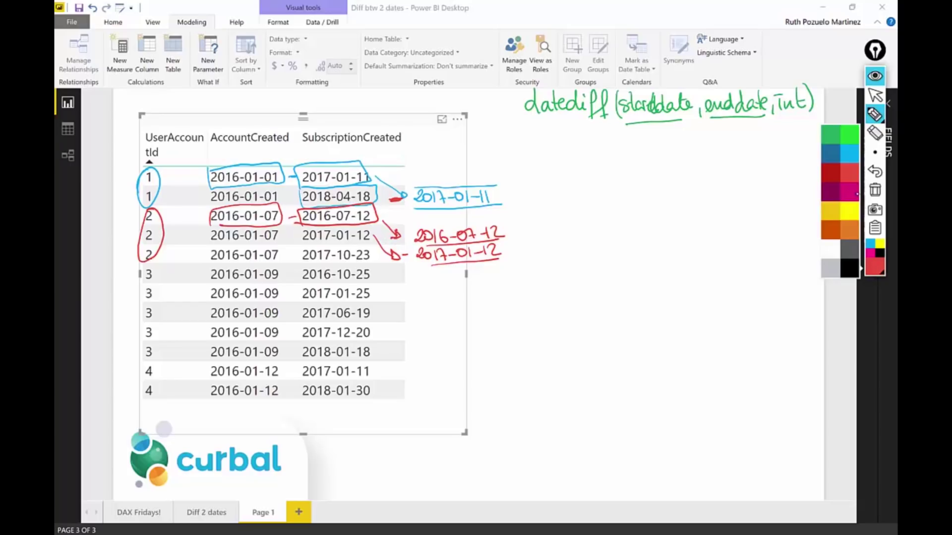
click(851, 195)
mouse_move(160, 272)
mouse_down()
mouse_move(140, 319)
mouse_move(157, 339)
mouse_move(152, 269)
mouse_up()
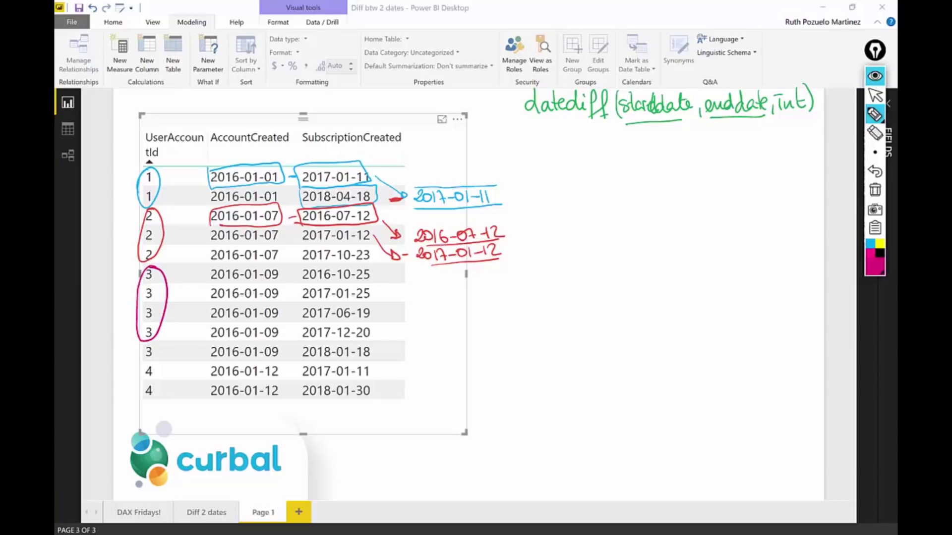
drag(286, 275, 295, 276)
drag(375, 281, 393, 296)
drag(372, 295, 390, 325)
mouse_move(413, 138)
mouse_down()
mouse_move(447, 152)
mouse_move(448, 134)
mouse_move(454, 153)
mouse_move(470, 145)
mouse_move(477, 155)
mouse_move(476, 137)
mouse_move(489, 149)
mouse_move(524, 137)
mouse_up()
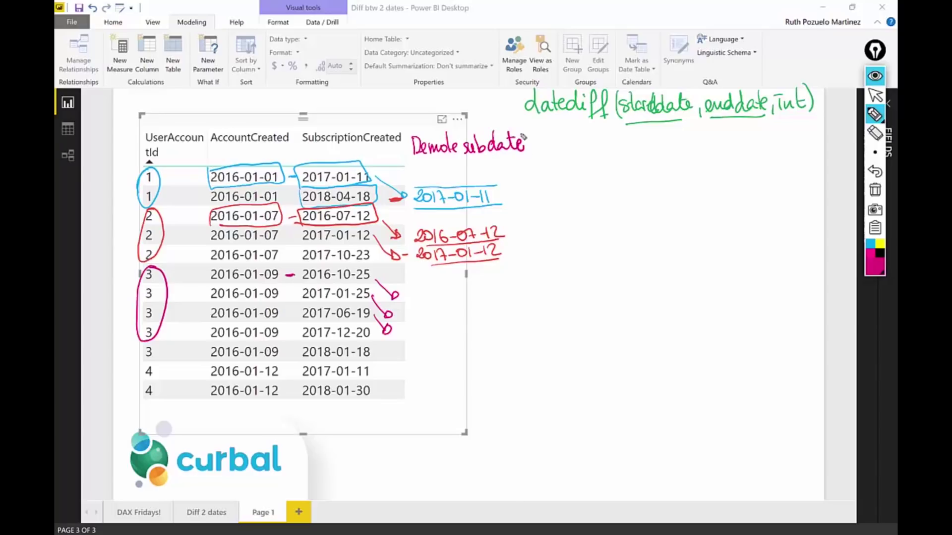
drag(531, 119, 528, 263)
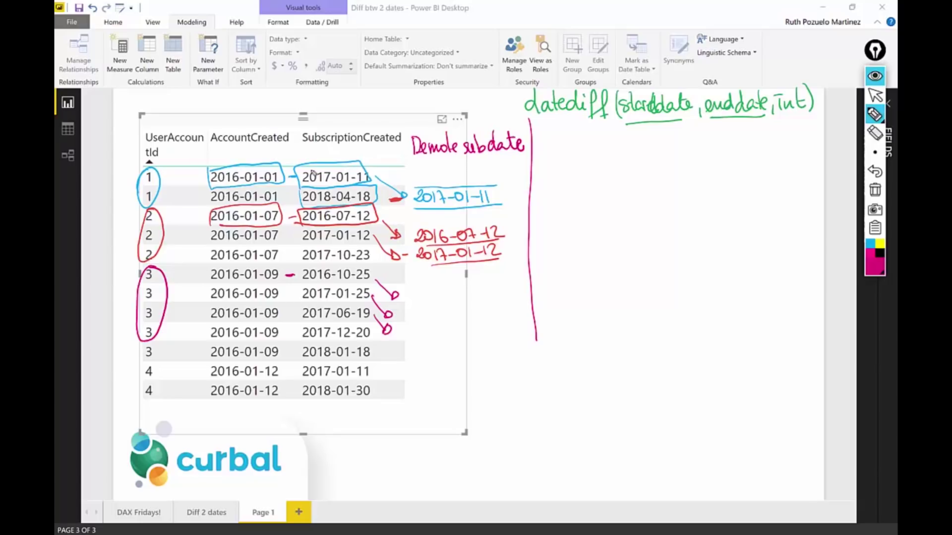
In dark blue, write the condition "if Subdate = Firstdate" and circle each user's first subscription date.
click(876, 275)
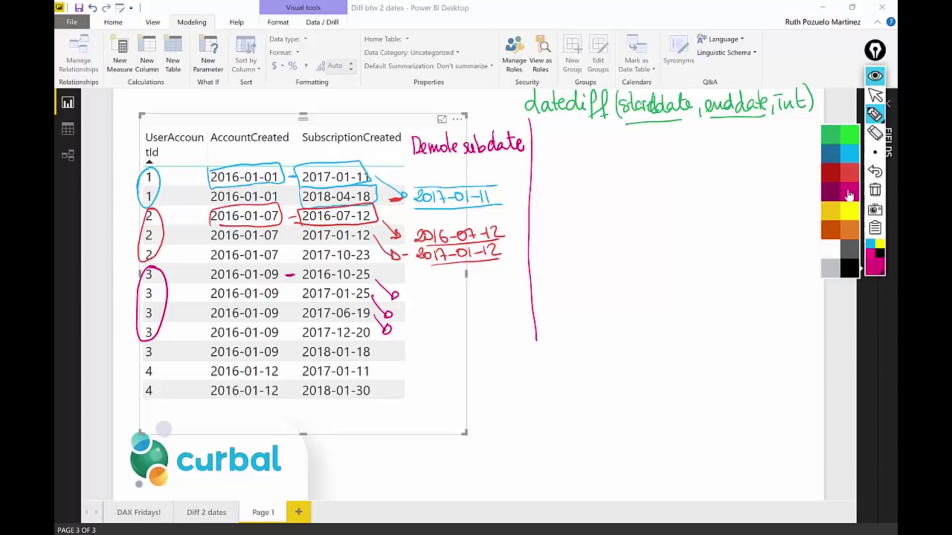
click(829, 162)
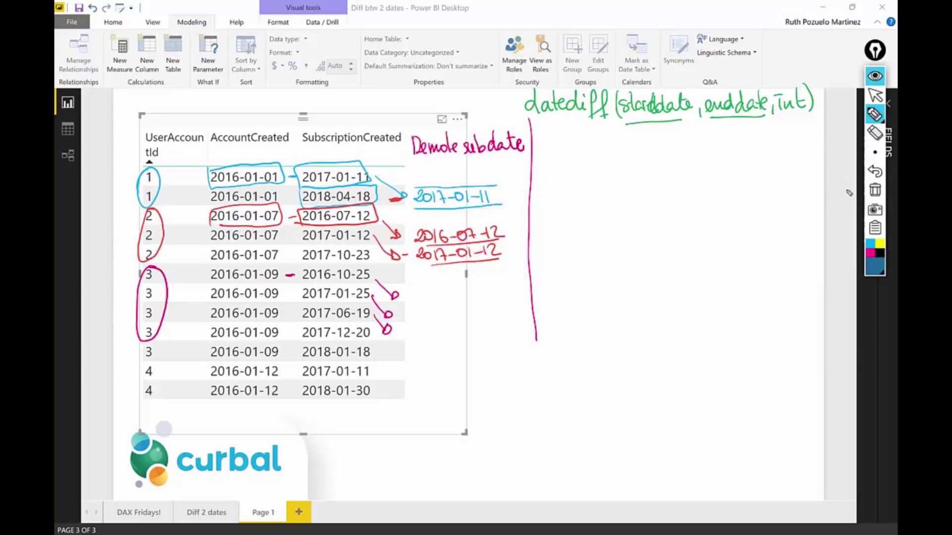
drag(563, 212, 592, 215)
click(574, 193)
mouse_move(612, 196)
mouse_down()
mouse_move(602, 213)
mouse_move(640, 215)
mouse_move(656, 196)
mouse_move(663, 202)
mouse_up()
mouse_move(347, 168)
mouse_down()
mouse_move(324, 167)
mouse_move(367, 187)
mouse_move(349, 166)
mouse_up()
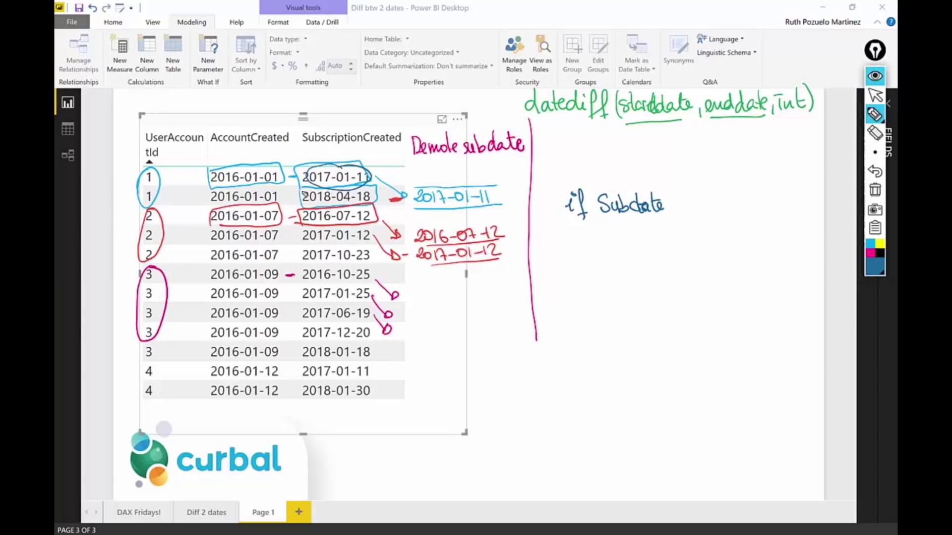
mouse_move(674, 203)
mouse_down()
mouse_move(704, 190)
mouse_move(713, 209)
mouse_move(739, 193)
mouse_move(767, 201)
mouse_move(738, 198)
mouse_up()
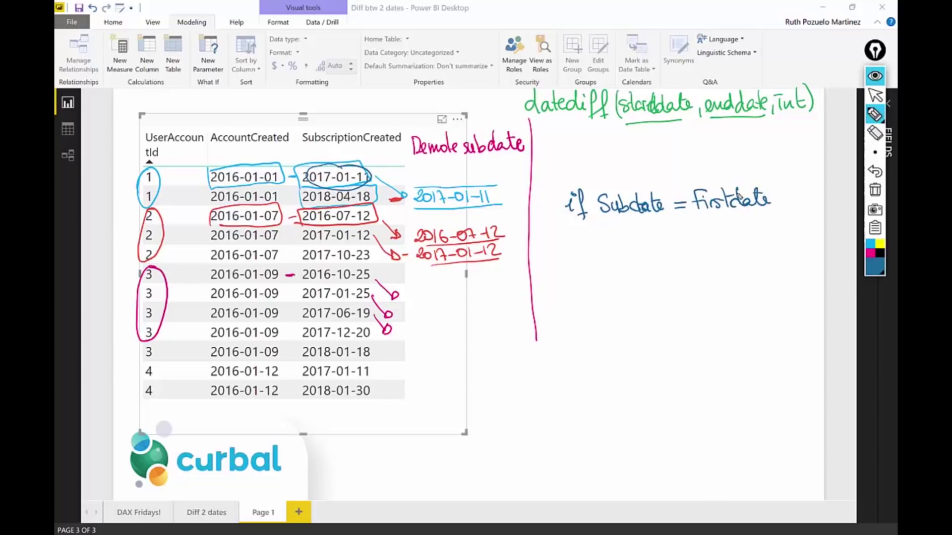
mouse_move(331, 224)
mouse_down()
mouse_move(357, 210)
mouse_move(325, 220)
mouse_up()
drag(350, 278, 335, 271)
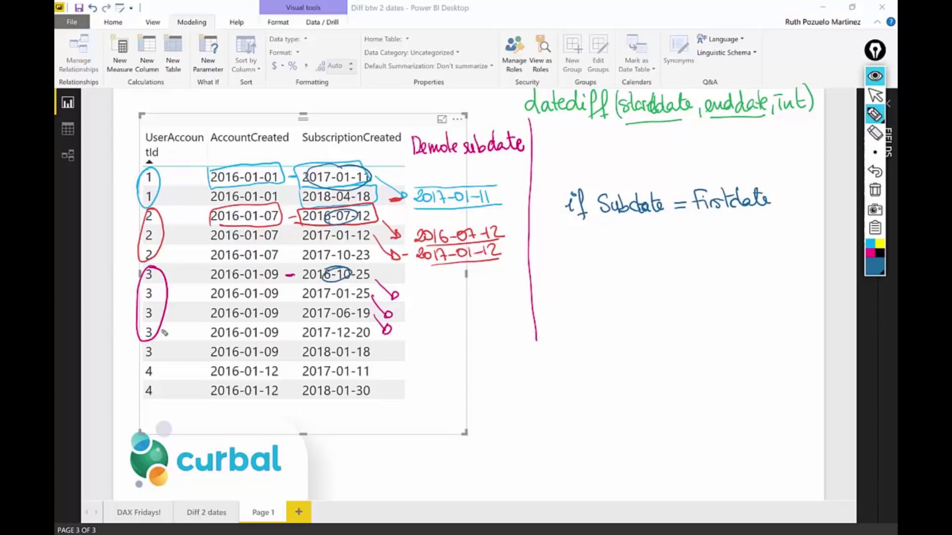
drag(353, 369, 330, 371)
drag(158, 325, 140, 346)
Write datediff(accdate, subdate, day) and datediff(demote date, subdate, day) below the condition, and mark the matching column headers.
mouse_move(563, 255)
mouse_down()
mouse_move(558, 268)
mouse_move(573, 257)
mouse_move(609, 260)
mouse_move(617, 272)
mouse_move(606, 251)
mouse_move(623, 262)
mouse_move(612, 262)
mouse_up()
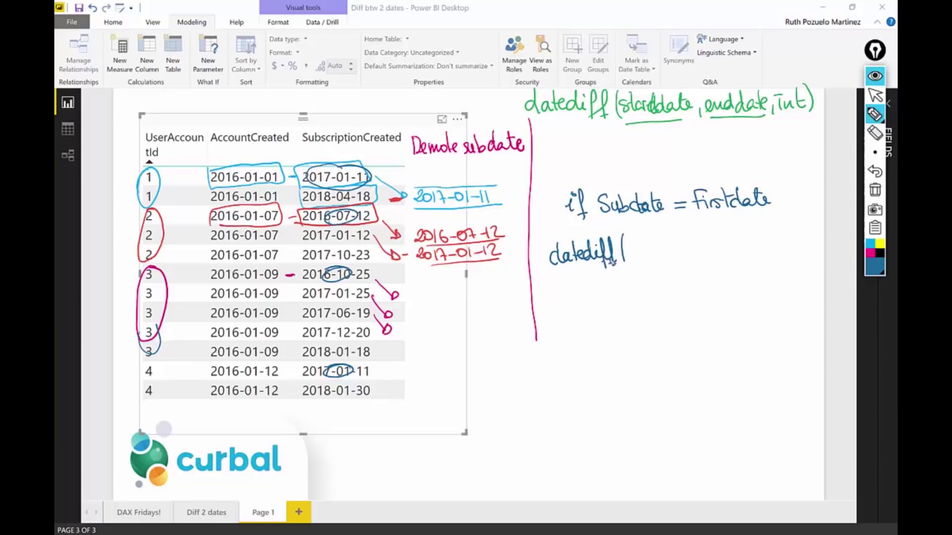
drag(243, 148, 334, 149)
mouse_move(637, 250)
mouse_down()
mouse_move(657, 256)
mouse_move(669, 241)
mouse_move(679, 256)
mouse_move(711, 257)
mouse_up()
mouse_move(723, 248)
mouse_down()
mouse_move(732, 256)
mouse_move(771, 233)
mouse_move(782, 254)
mouse_move(819, 259)
mouse_up()
mouse_move(823, 227)
mouse_down()
mouse_move(825, 259)
mouse_move(835, 255)
mouse_up()
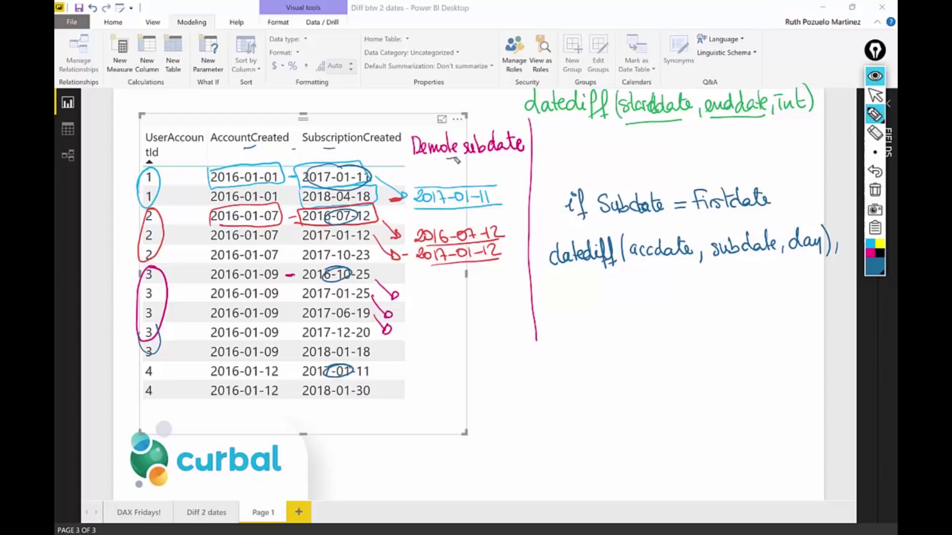
drag(360, 152, 371, 149)
mouse_move(556, 311)
mouse_down()
mouse_move(559, 287)
mouse_move(574, 309)
mouse_move(628, 286)
mouse_move(634, 308)
mouse_move(641, 289)
mouse_move(648, 305)
mouse_move(652, 296)
mouse_move(679, 304)
mouse_move(684, 293)
mouse_move(724, 301)
mouse_move(744, 285)
mouse_move(748, 295)
mouse_move(829, 300)
mouse_up()
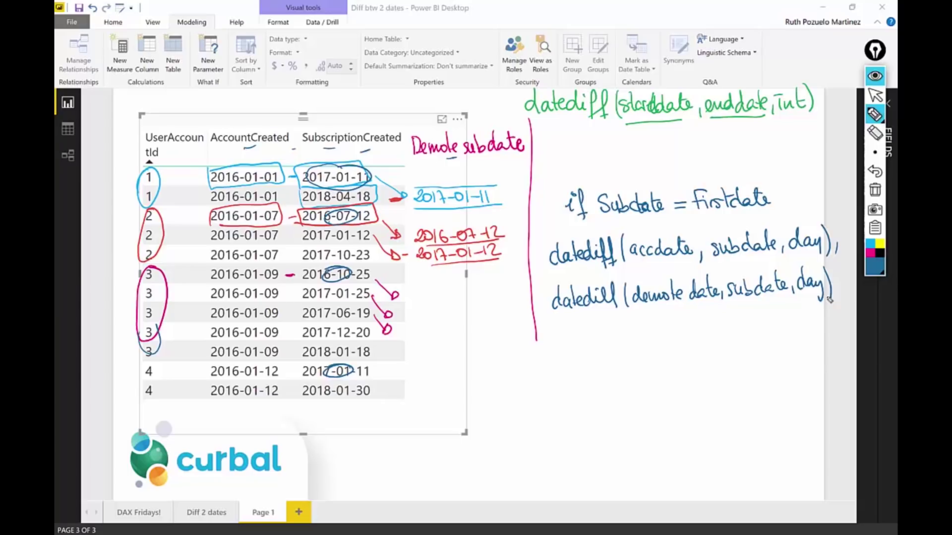
Circle Firstdate and demote date in red, and leave the annotation mode.
click(878, 270)
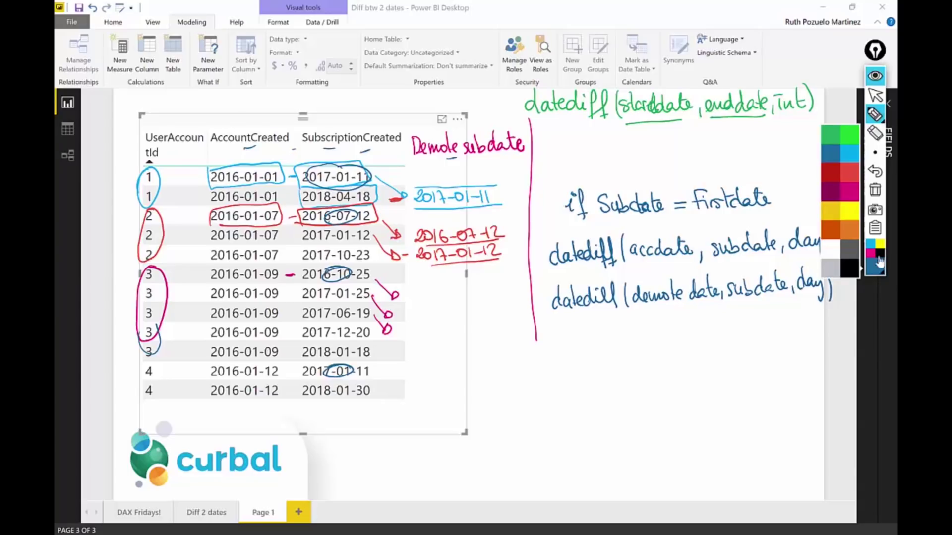
click(848, 176)
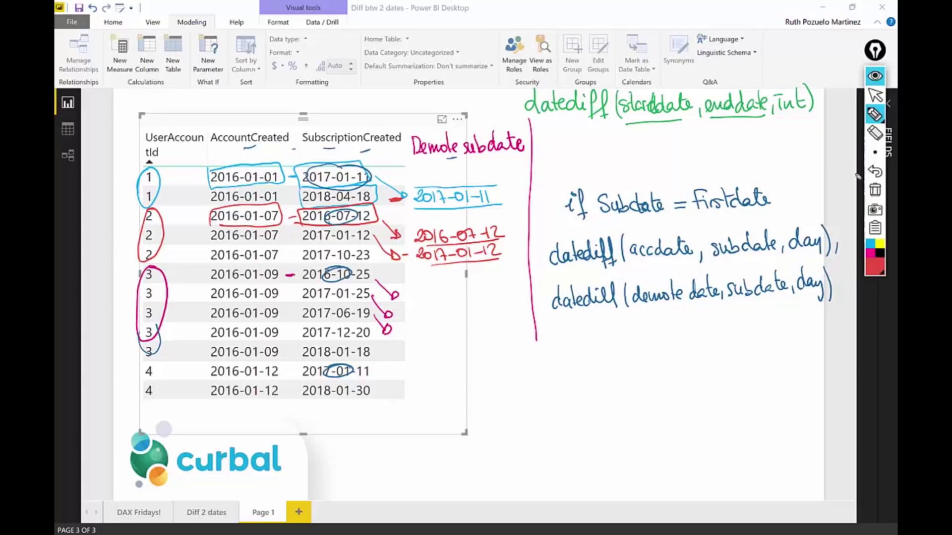
mouse_move(750, 220)
mouse_down()
mouse_move(701, 177)
mouse_move(699, 221)
mouse_move(770, 194)
mouse_move(701, 183)
mouse_move(747, 220)
mouse_move(750, 174)
mouse_move(686, 218)
mouse_up()
mouse_move(655, 315)
mouse_down()
mouse_move(717, 279)
mouse_move(671, 272)
mouse_move(687, 274)
mouse_move(631, 298)
mouse_move(699, 274)
mouse_up()
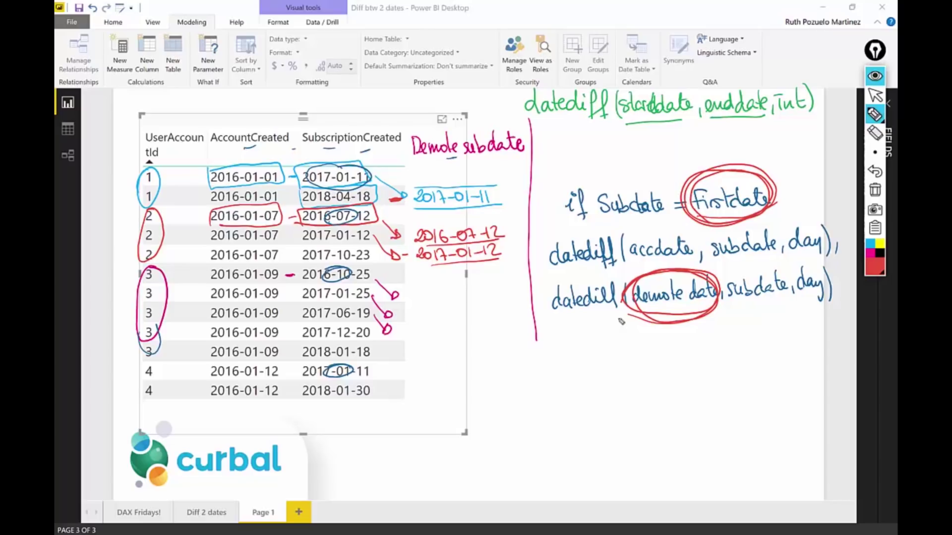
key(Escape)
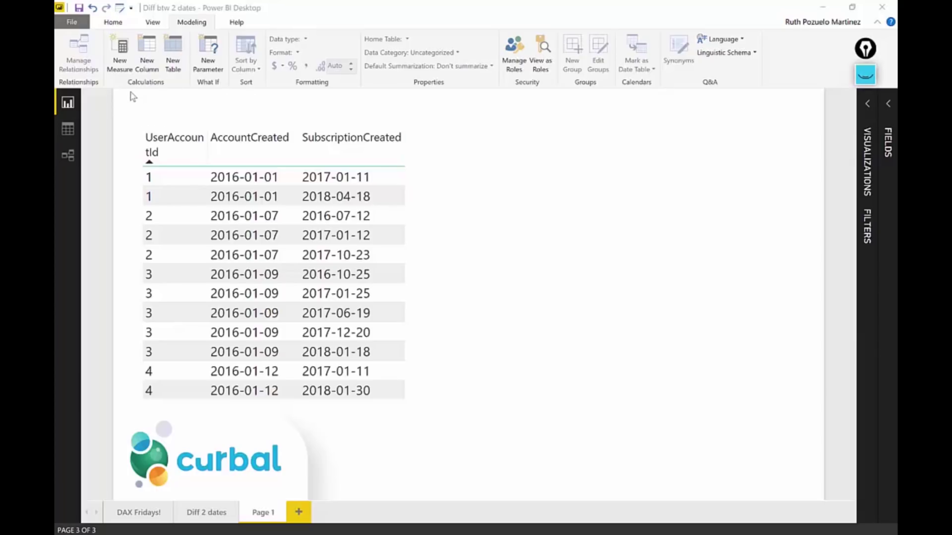
Show the visualization options and the Subscriptions table's field list beside the report page.
click(551, 149)
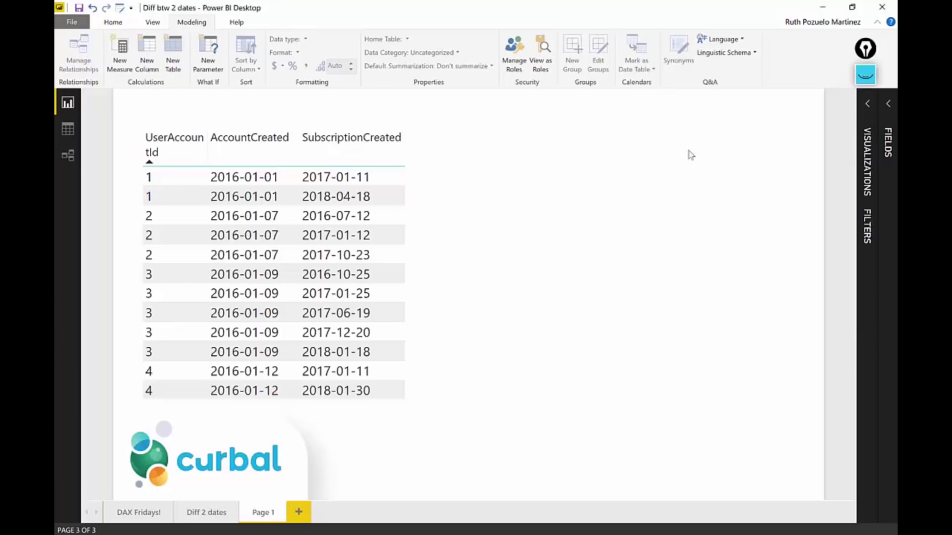
click(867, 104)
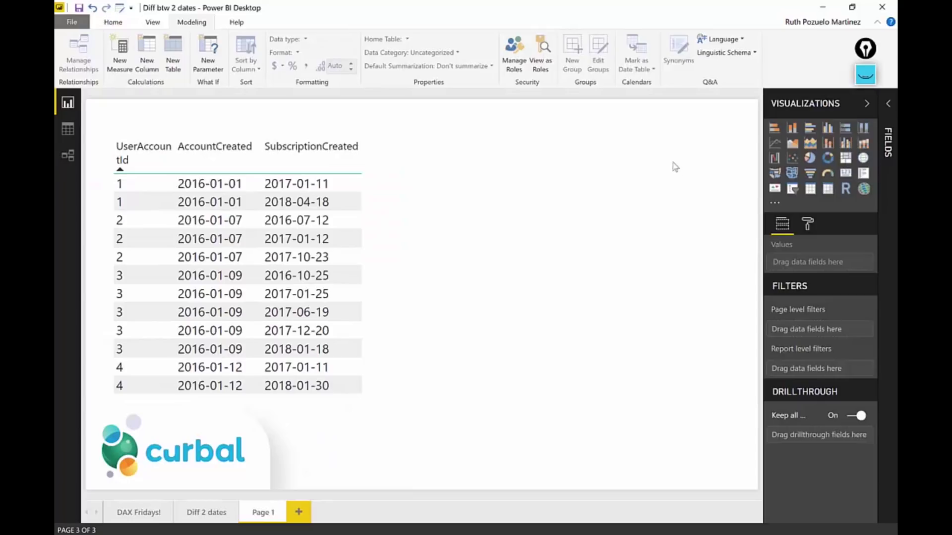
click(888, 143)
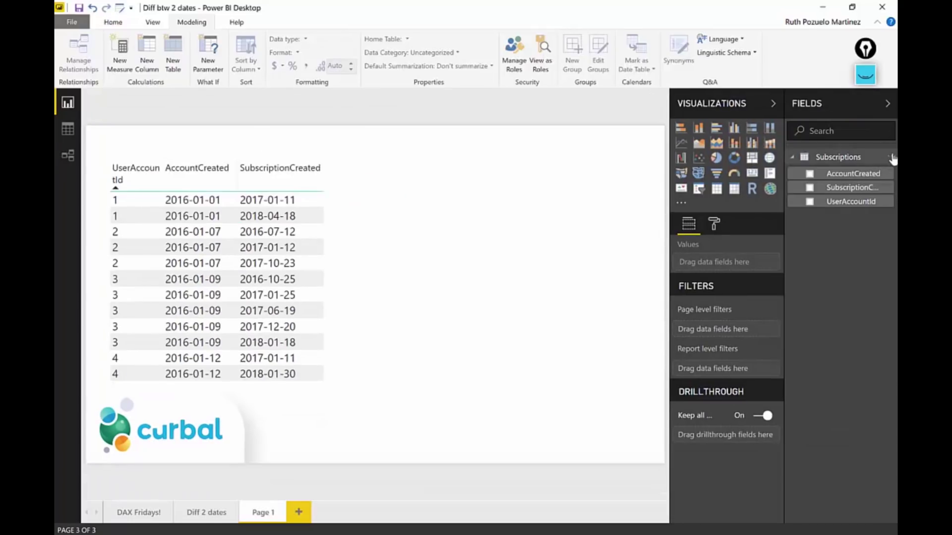
Add a new measure to the Subscriptions table and start its formula with CALCULATE(MAX(.
click(893, 158)
click(842, 158)
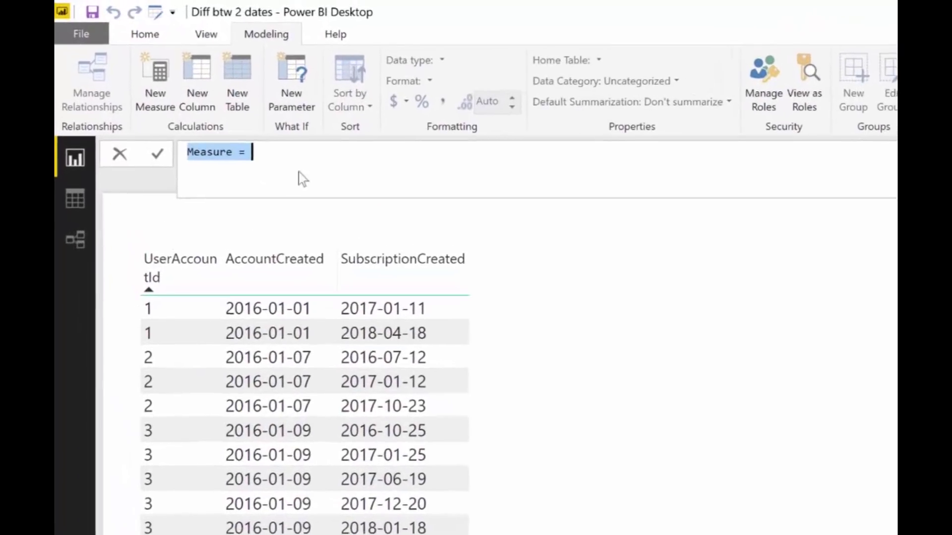
click(314, 156)
text(CALCULATE)
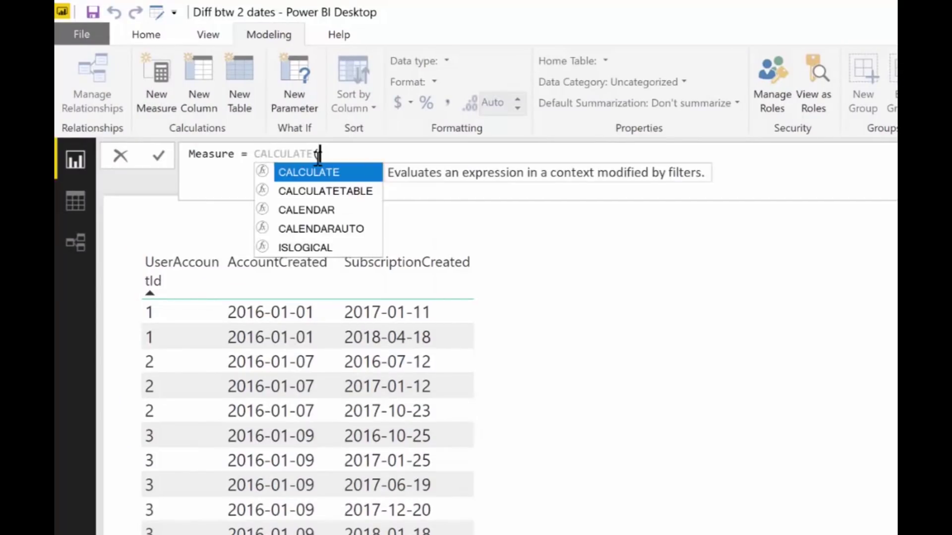
text(()
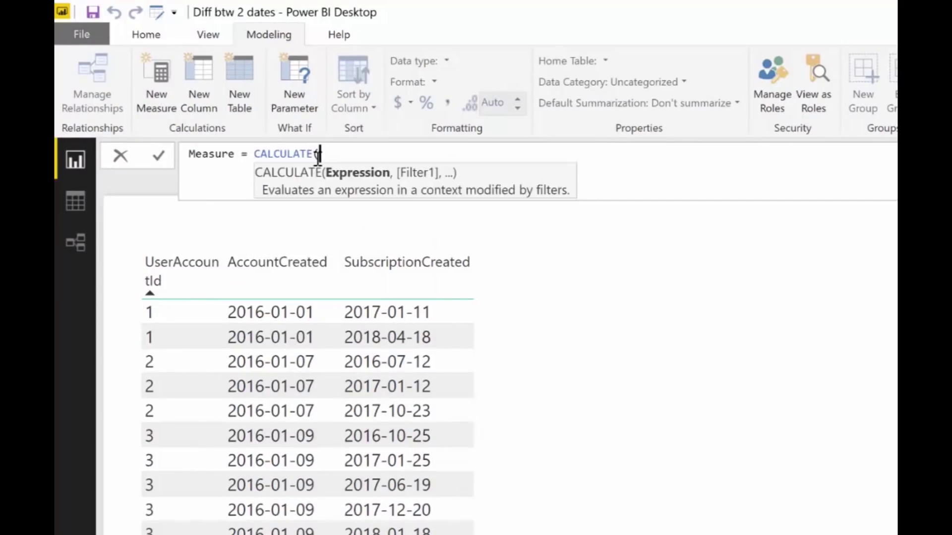
text(MAX()
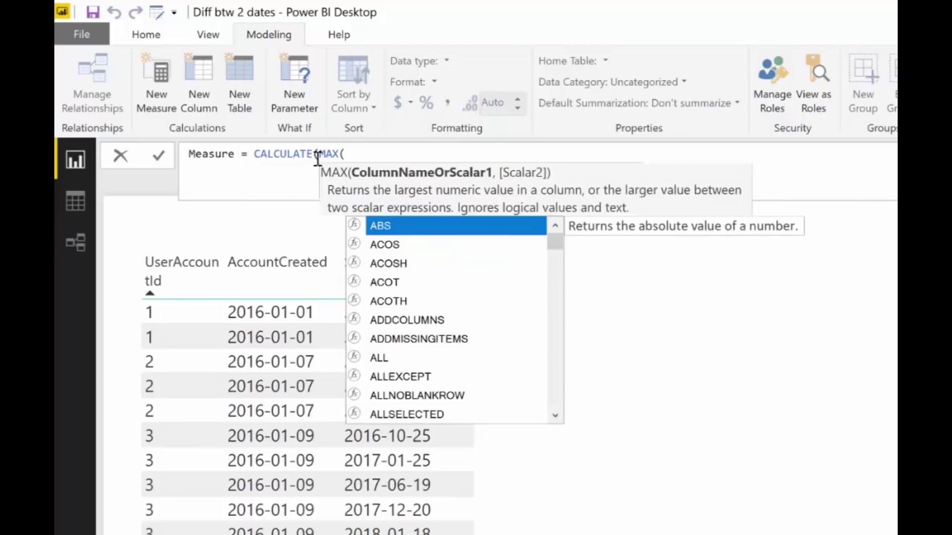
Insert Subscriptions as the start of the MAX function's argument.
text(s)
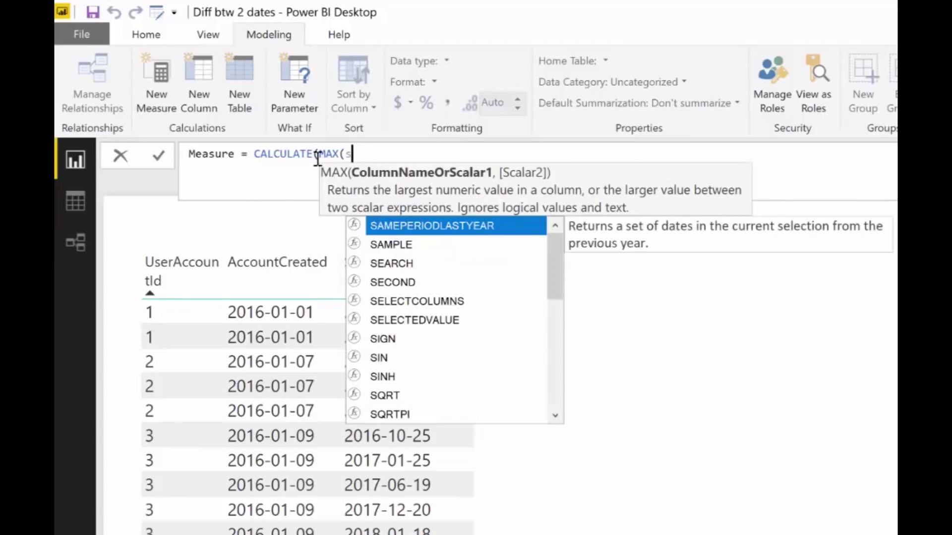
text(b)
key(BackSpace)
text(un)
key(BackSpace)
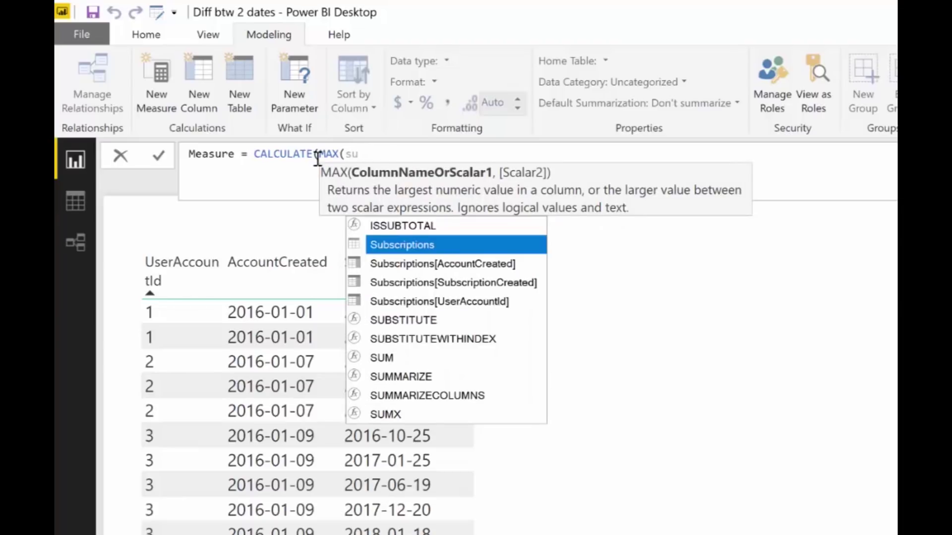
key(Tab)
text(, )
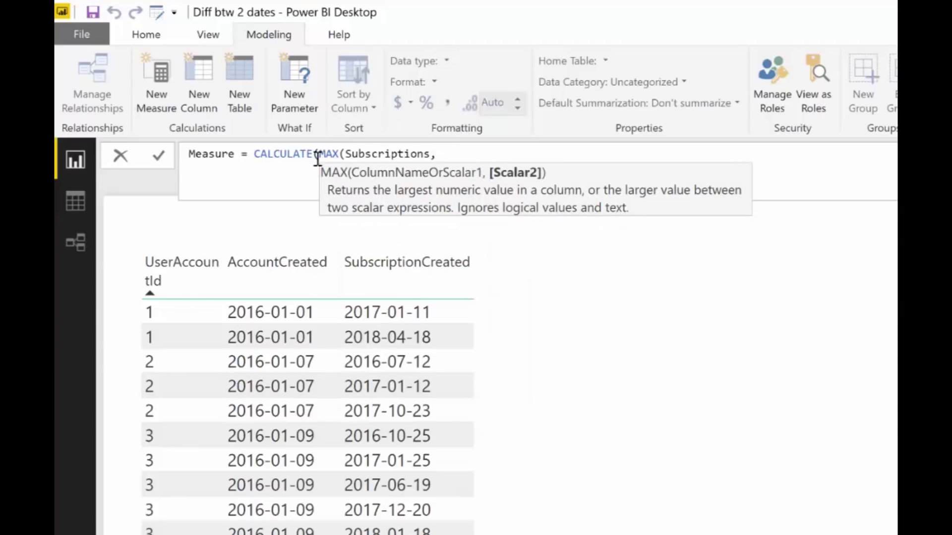
text(su)
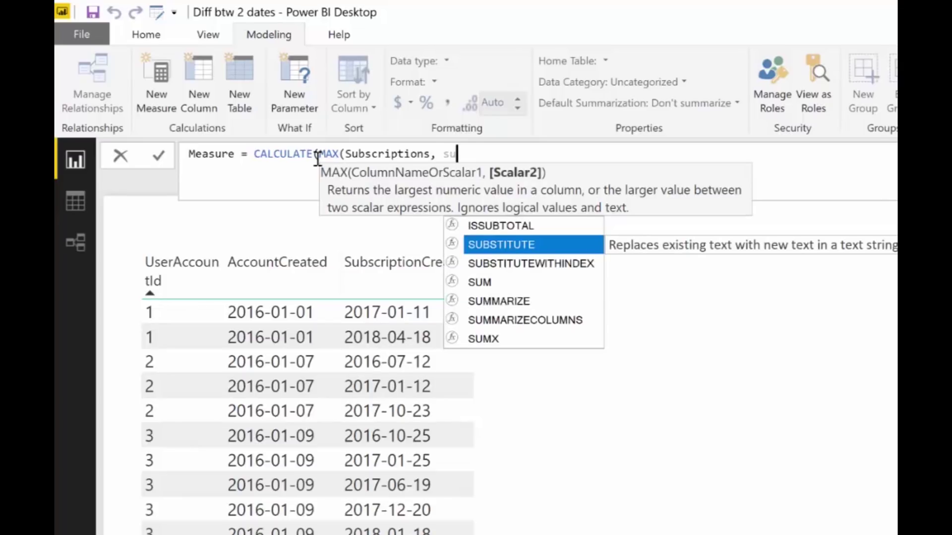
text(b)
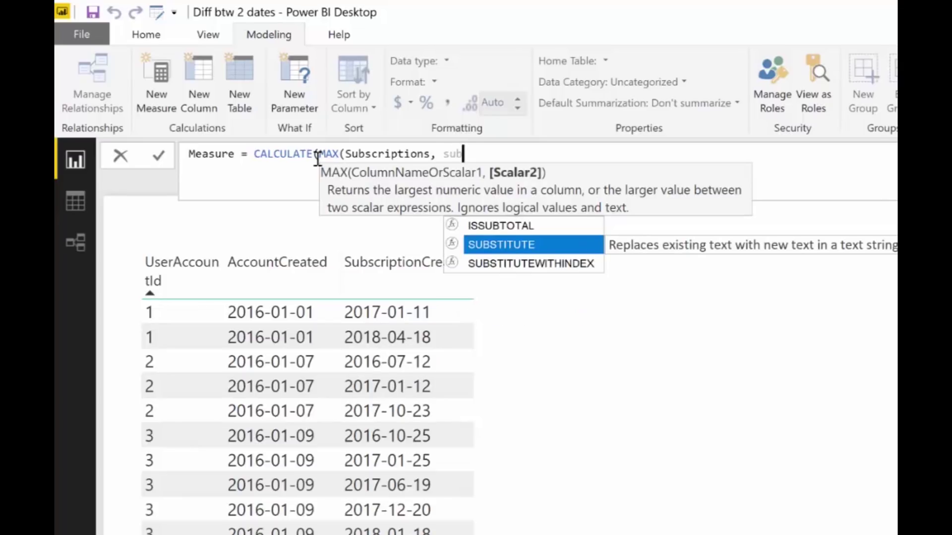
key(BackSpace)
key(BackSpace)
key(BackSpace)
key(BackSpace)
key(BackSpace)
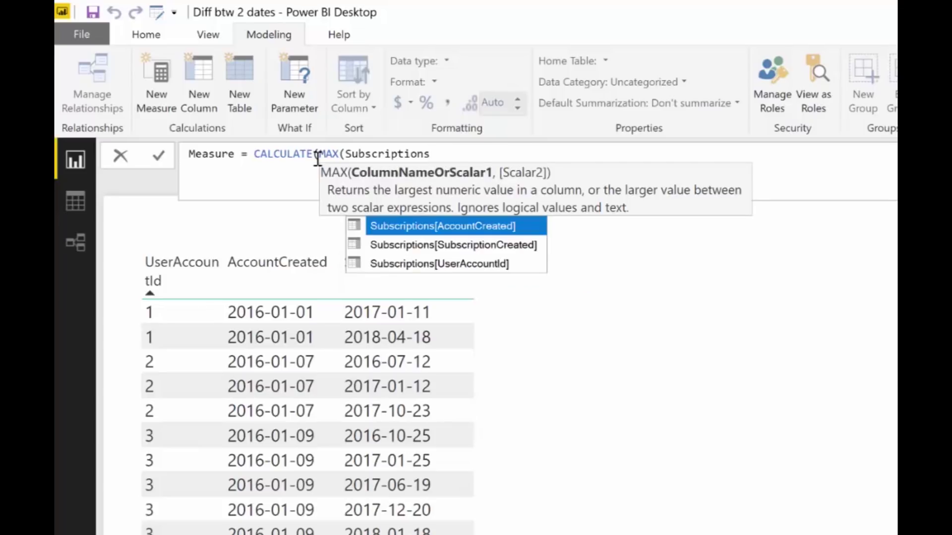
Complete the MAX argument as Subscriptions[SubscriptionCreated] and close the function's parenthesis.
key(Down)
key(Tab)
text())
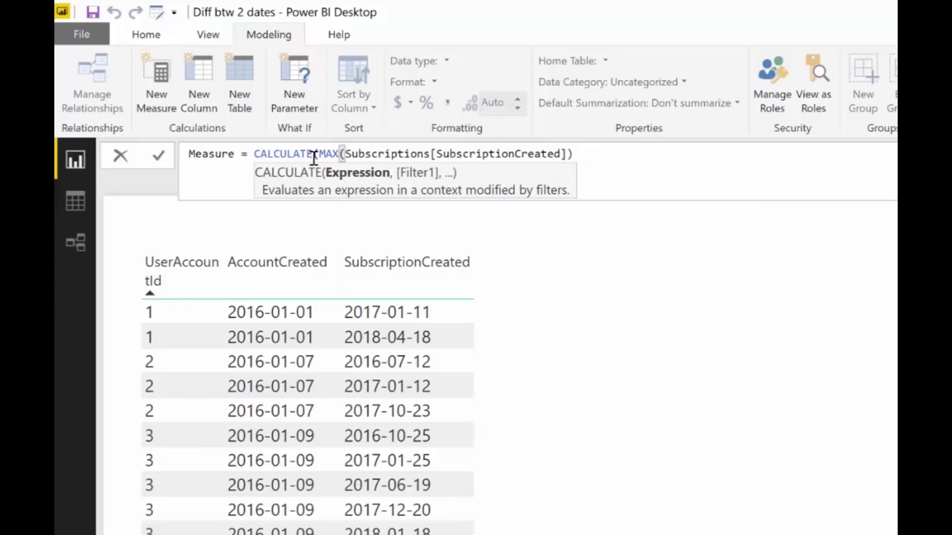
Replace MAX with Min as the aggregation inside CALCULATE.
click(333, 154)
key(BackSpace)
key(BackSpace)
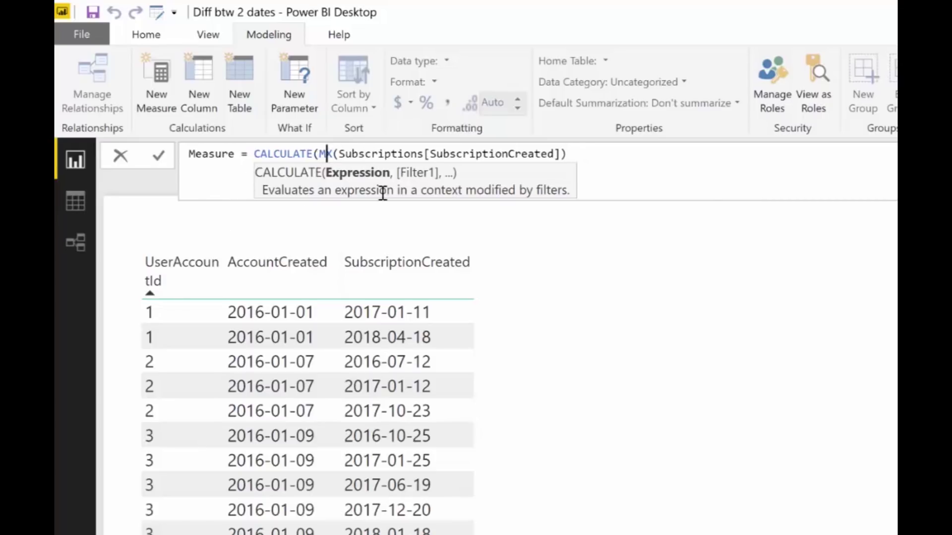
text(Min)
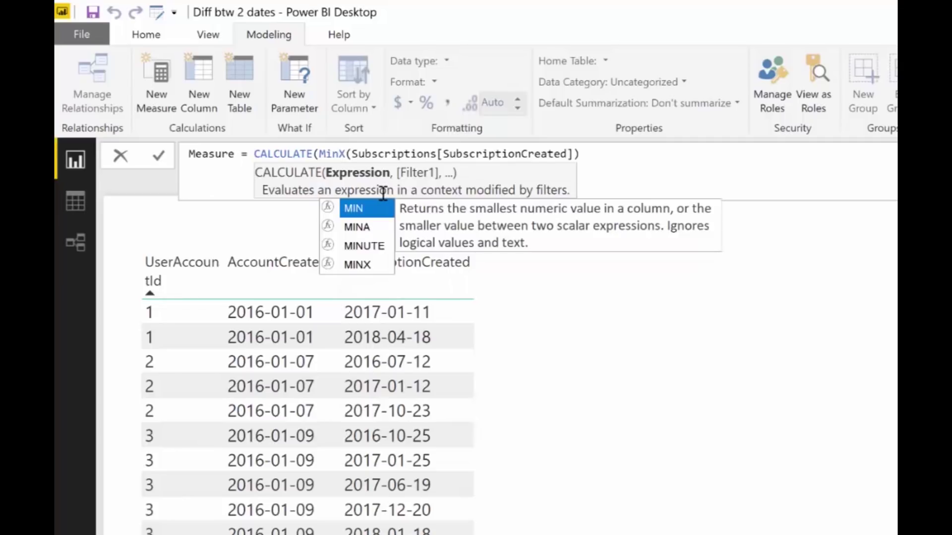
key(Delete)
click(684, 164)
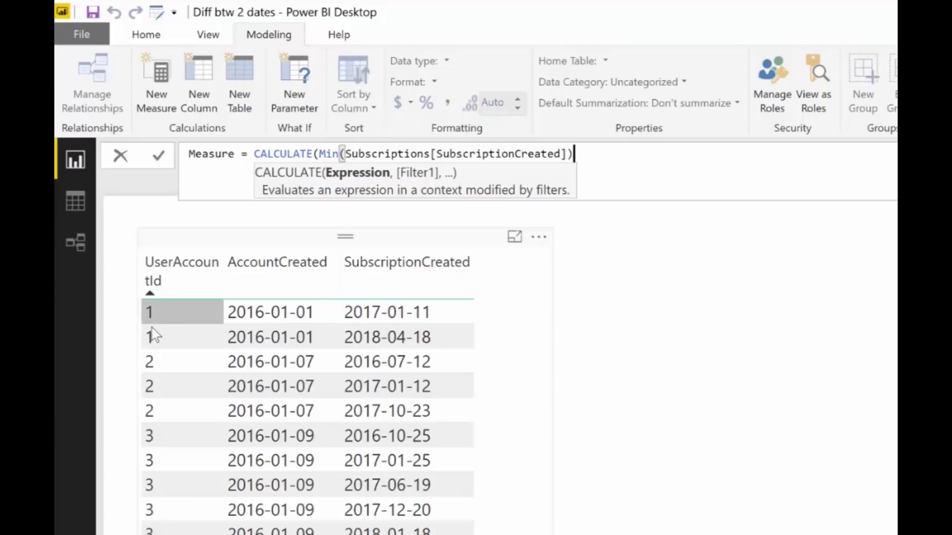
Add the filter ALLEXCEPT(Subscriptions, Subscriptions[UserAccountId]) to CALCULATE and commit the measure.
text(, all)
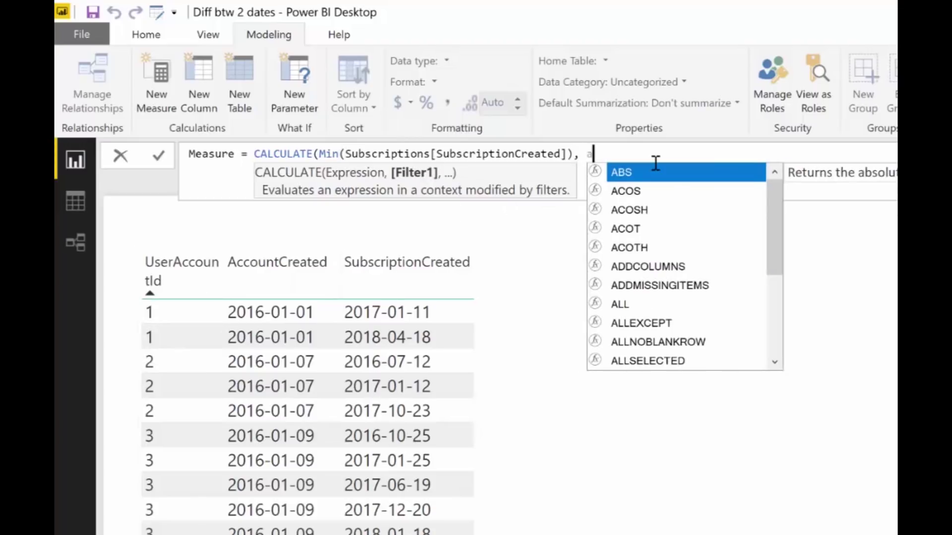
key(Down)
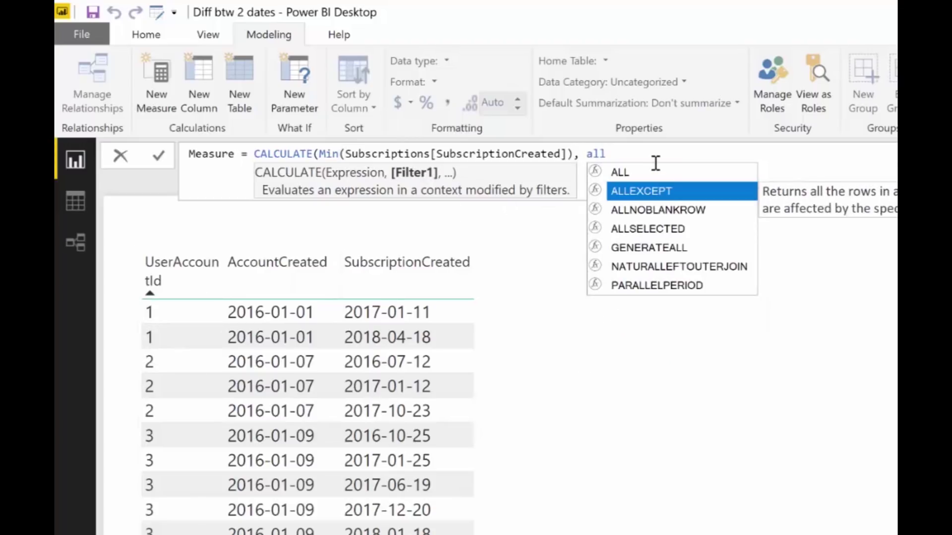
key(Tab)
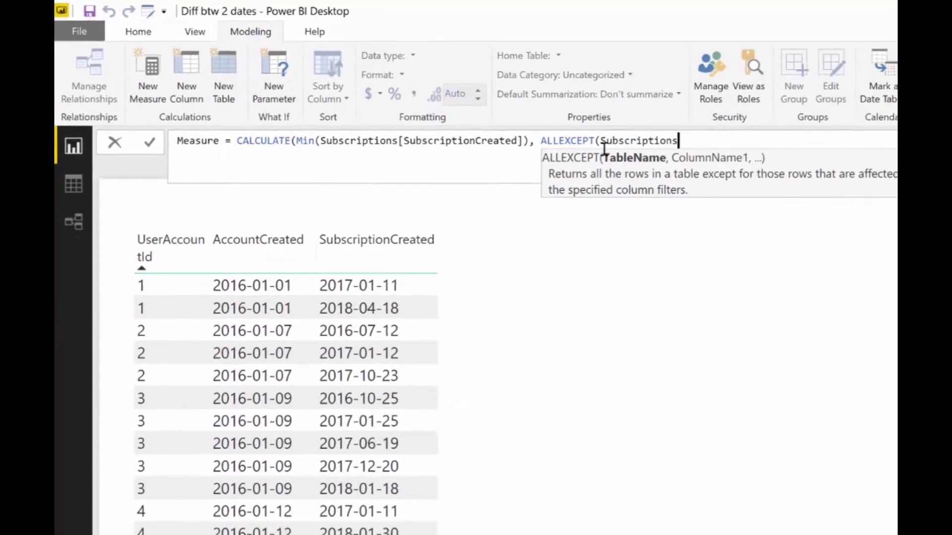
text(,)
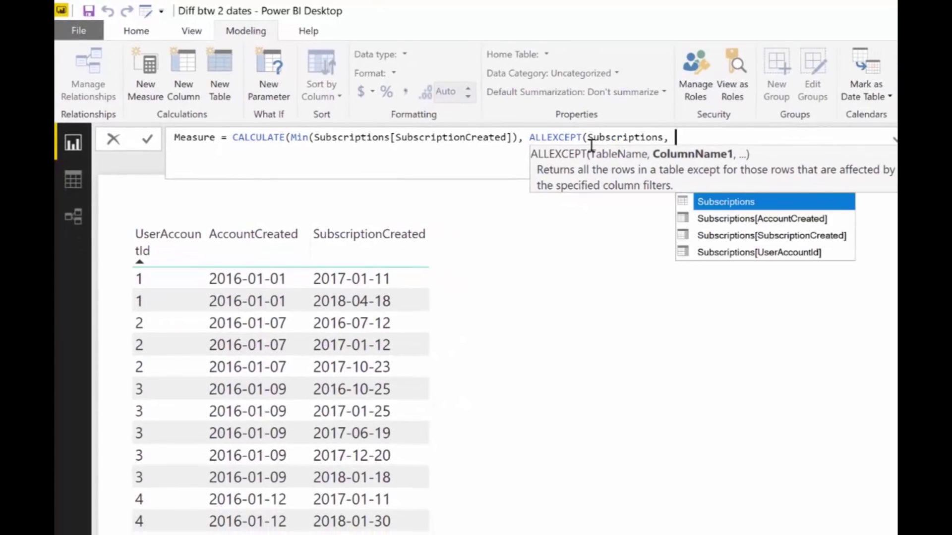
key(Down)
key(Down)
key(Down)
key(Tab)
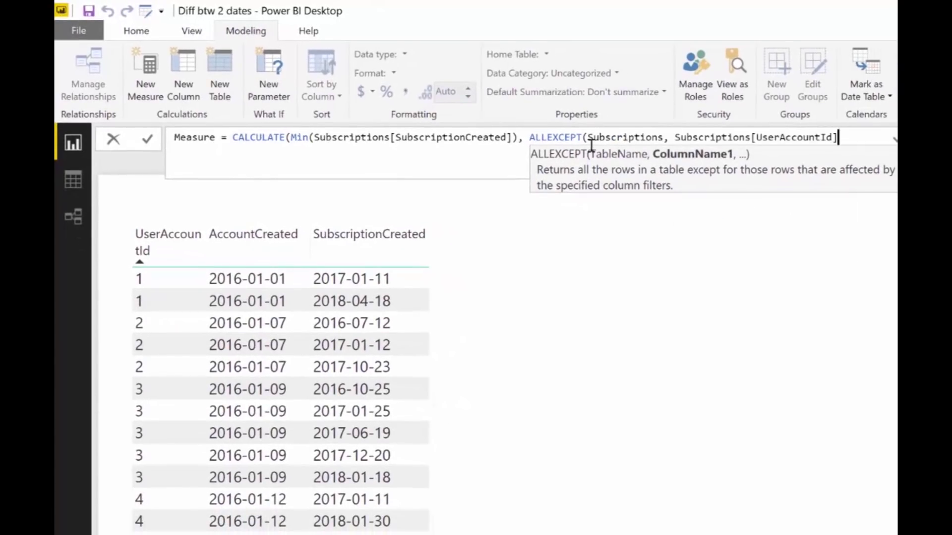
text())
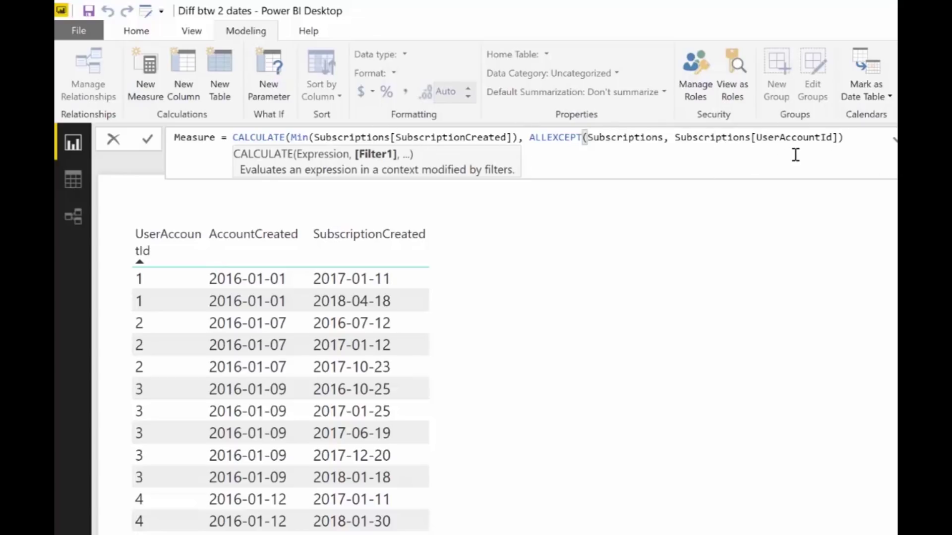
text())
key(Return)
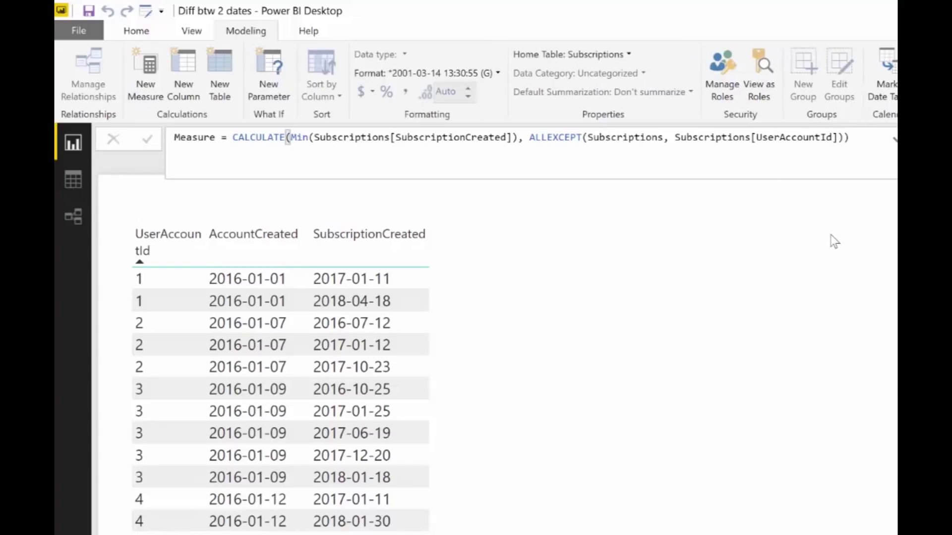
Rename the measure as First Date UserID.
double_click(213, 137)
text(Firs)
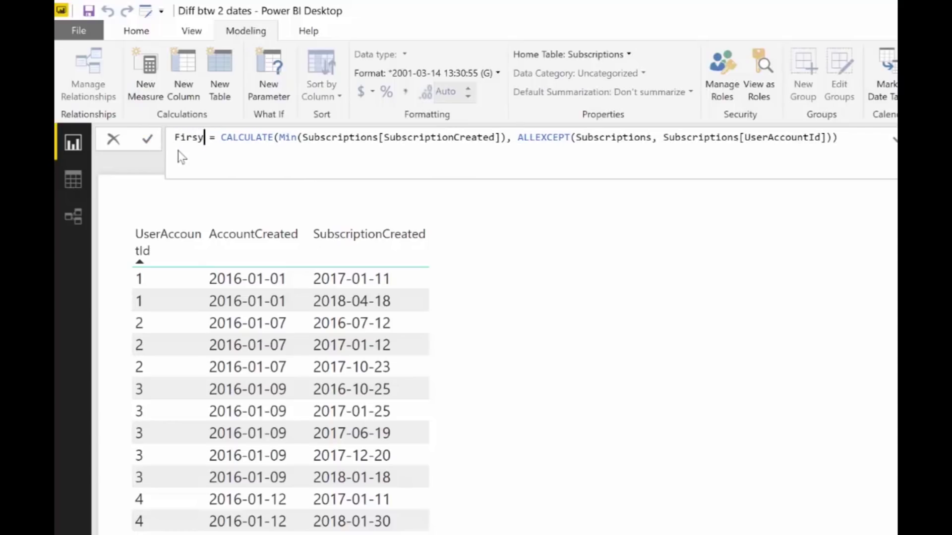
text(t Date )
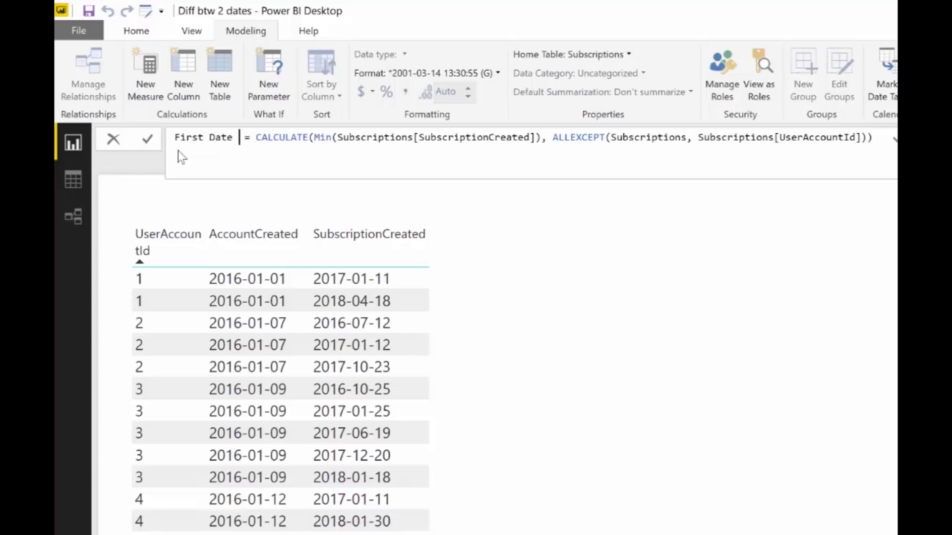
text(Usern)
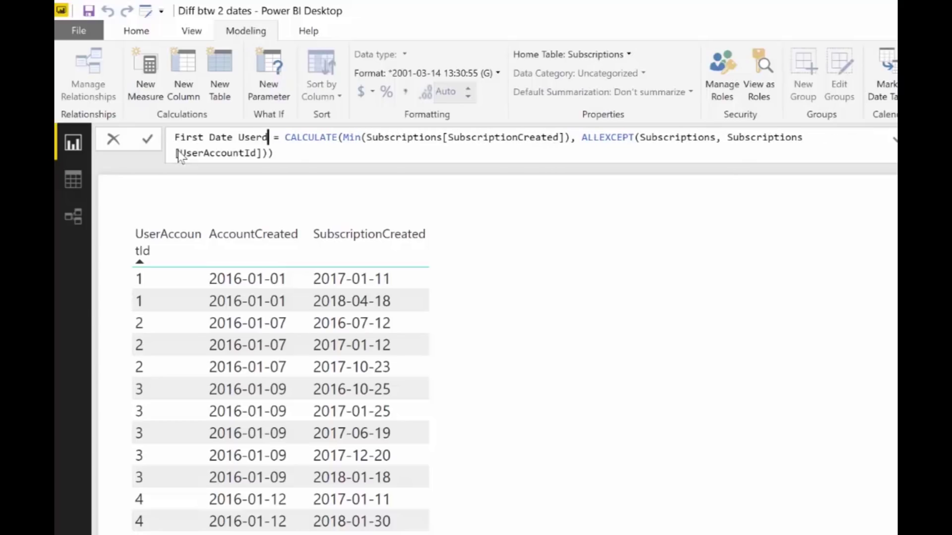
key(BackSpace)
key(BackSpace)
text(rID)
key(Return)
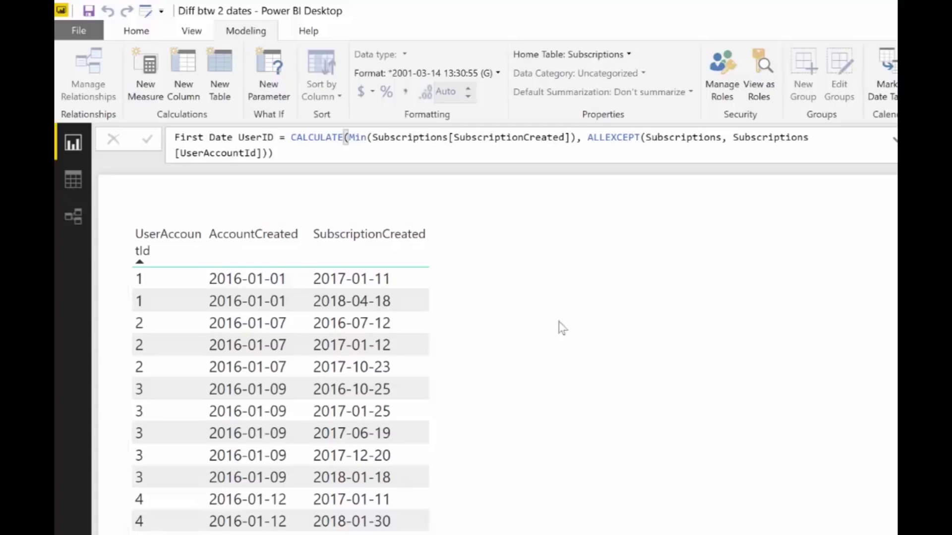
Widen the table visual on the page and add the First Date UserID measure to it.
click(659, 320)
drag(894, 260, 423, 371)
drag(380, 418, 508, 409)
click(870, 190)
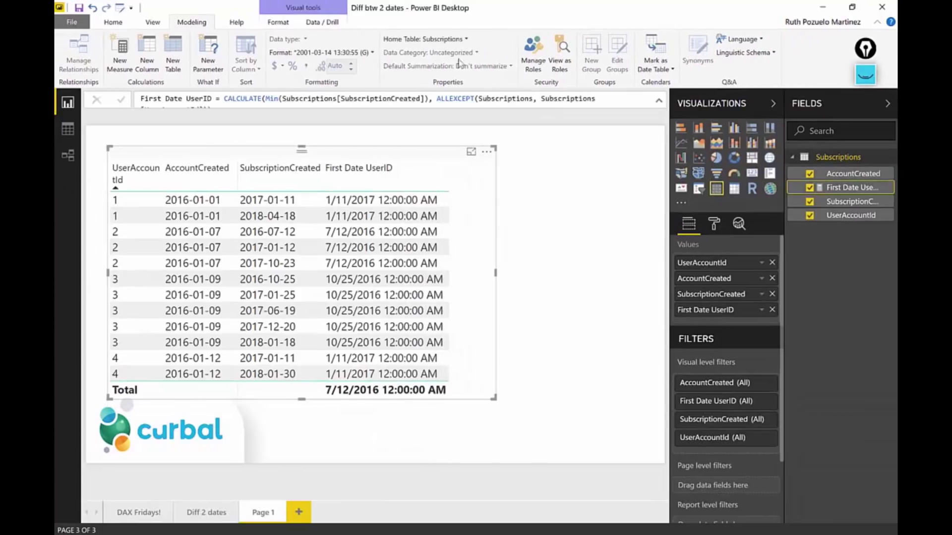
Format the First Date UserID measure as the date format 2001-03-14 (yyyy-MM-dd).
click(357, 53)
mouse_move(293, 96)
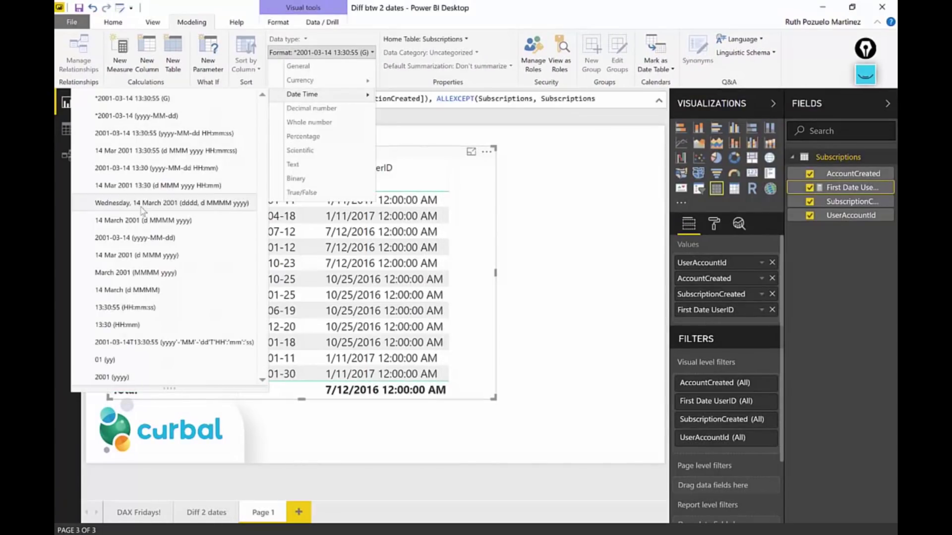
click(145, 238)
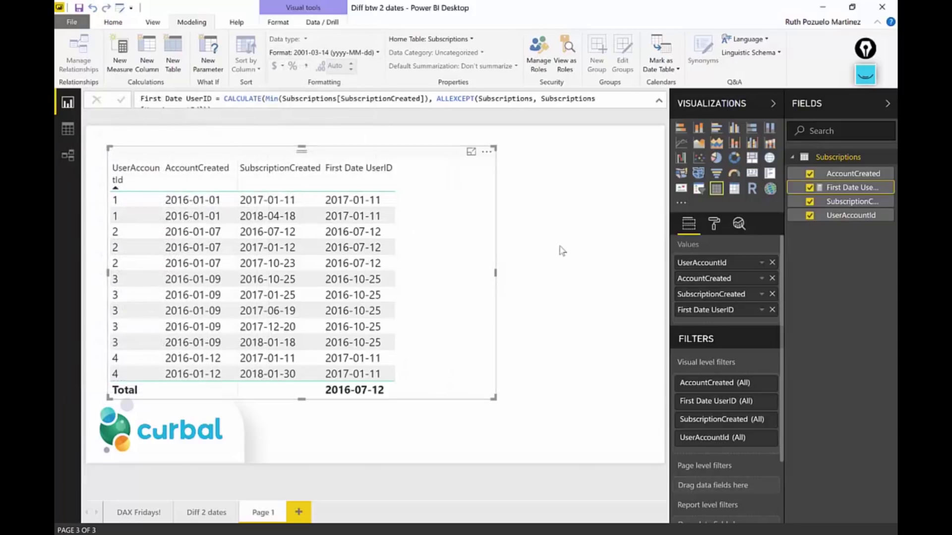
Annotate in red user 1's IDs, first subscription date and First Date UserID values, and circle user 2's IDs.
click(865, 74)
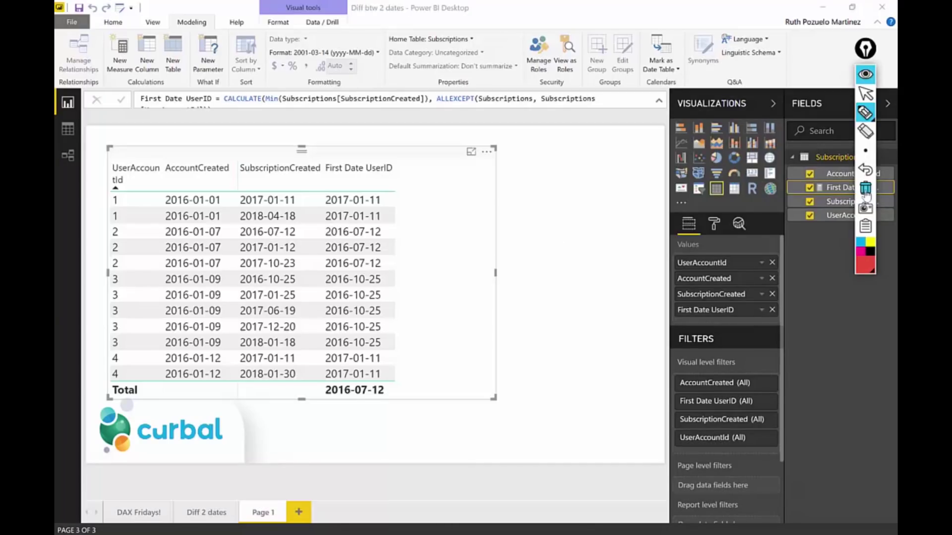
mouse_move(116, 225)
mouse_down()
mouse_move(126, 200)
mouse_move(115, 224)
mouse_up()
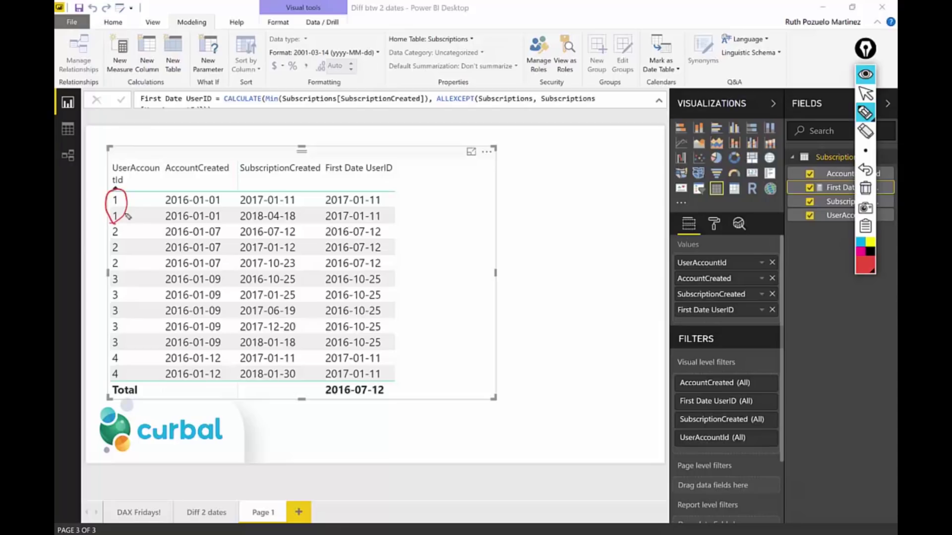
mouse_move(303, 204)
mouse_down()
mouse_move(250, 207)
mouse_move(280, 199)
mouse_up()
mouse_move(389, 196)
mouse_down()
mouse_move(318, 208)
mouse_move(375, 190)
mouse_move(325, 215)
mouse_move(380, 218)
mouse_move(353, 200)
mouse_up()
mouse_move(124, 227)
mouse_down()
mouse_move(116, 280)
mouse_move(104, 229)
mouse_up()
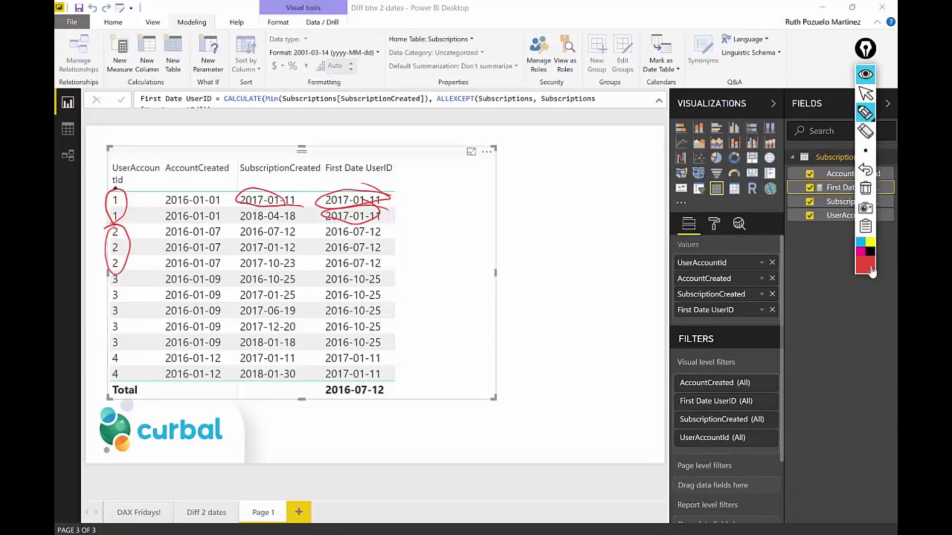
In yellow, circle user 2's first subscription date and outline that user's three First Date UserID values.
click(870, 242)
mouse_move(296, 230)
mouse_down()
mouse_move(237, 234)
mouse_move(319, 249)
mouse_move(316, 269)
mouse_up()
mouse_move(379, 269)
mouse_down()
mouse_move(359, 229)
mouse_move(314, 264)
mouse_up()
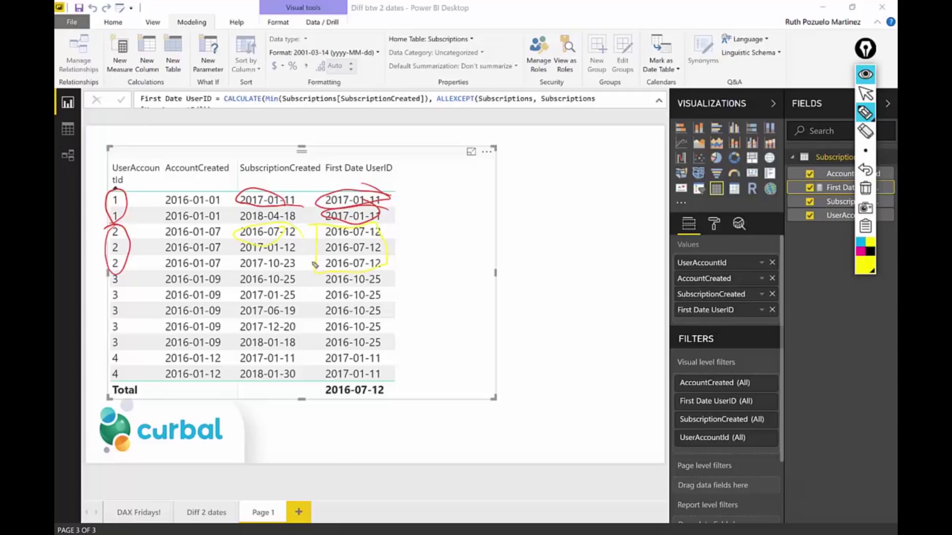
In yellow, circle ALLEXCEPT in the formula, bracket the rows of users 1 and 2, and mark user 2's dates again.
mouse_move(446, 109)
mouse_down()
mouse_move(469, 114)
mouse_move(448, 97)
mouse_move(448, 115)
mouse_up()
mouse_move(130, 199)
mouse_down()
mouse_move(146, 247)
mouse_move(133, 267)
mouse_up()
mouse_move(302, 237)
mouse_down()
mouse_move(260, 235)
mouse_move(304, 232)
mouse_up()
drag(393, 229, 397, 273)
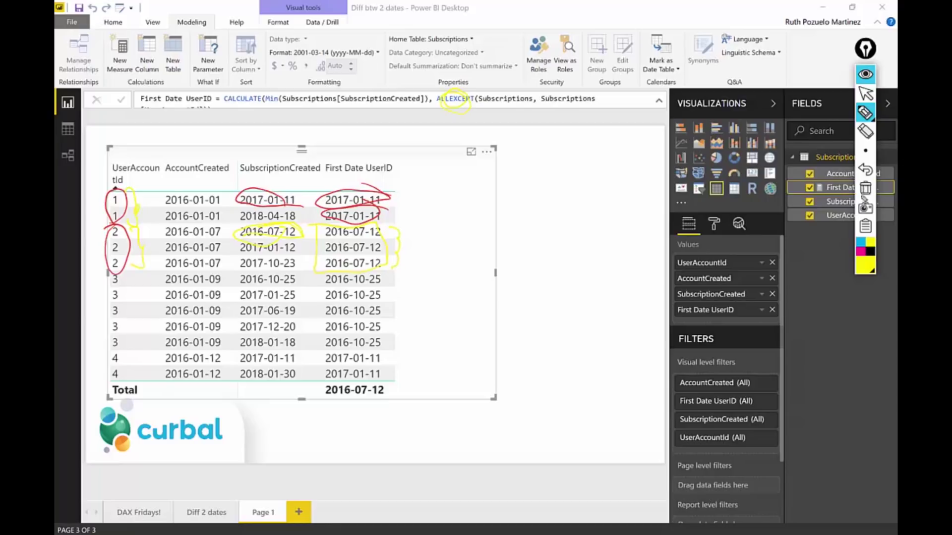
Clear all annotations and leave the annotation mode.
click(866, 191)
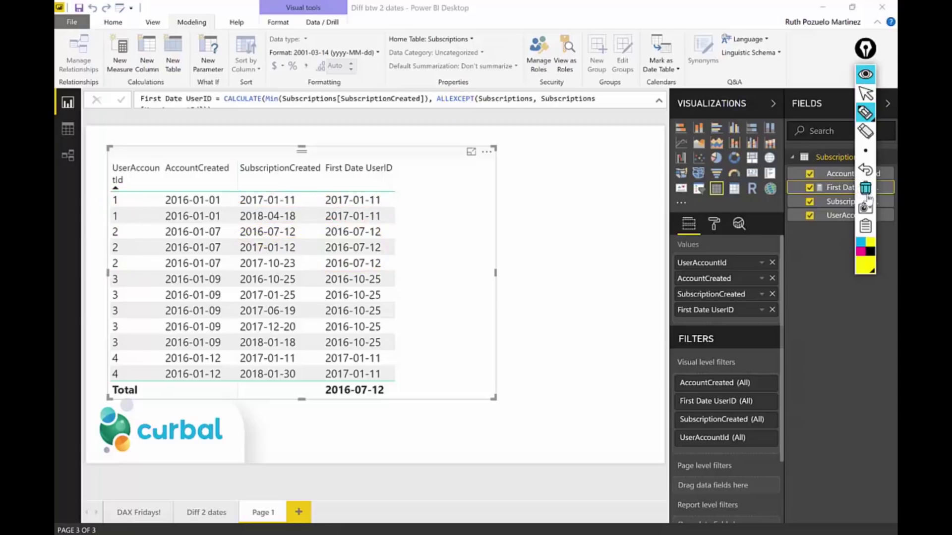
click(866, 74)
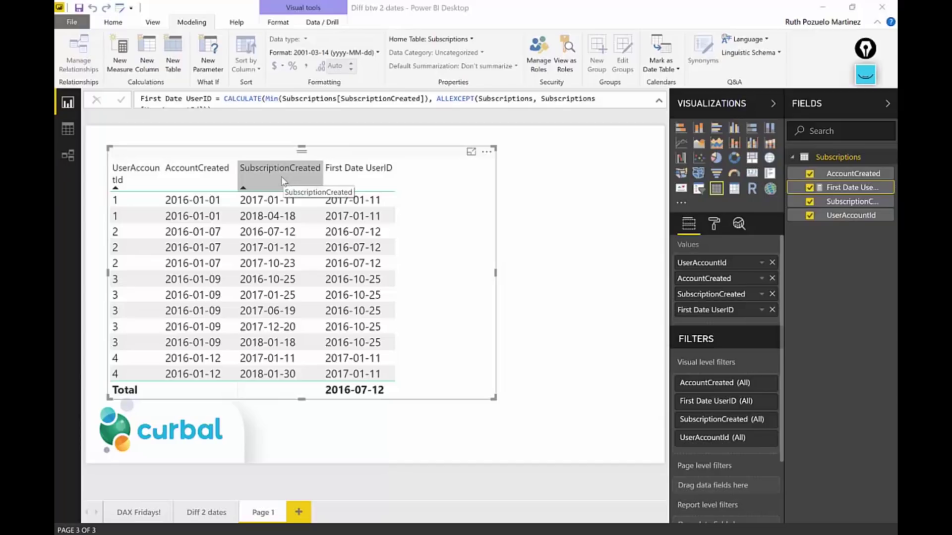
Add a calculated column named Previous change to the Subscriptions table in data view and start its formula with CALCULATE(.
click(71, 127)
click(147, 55)
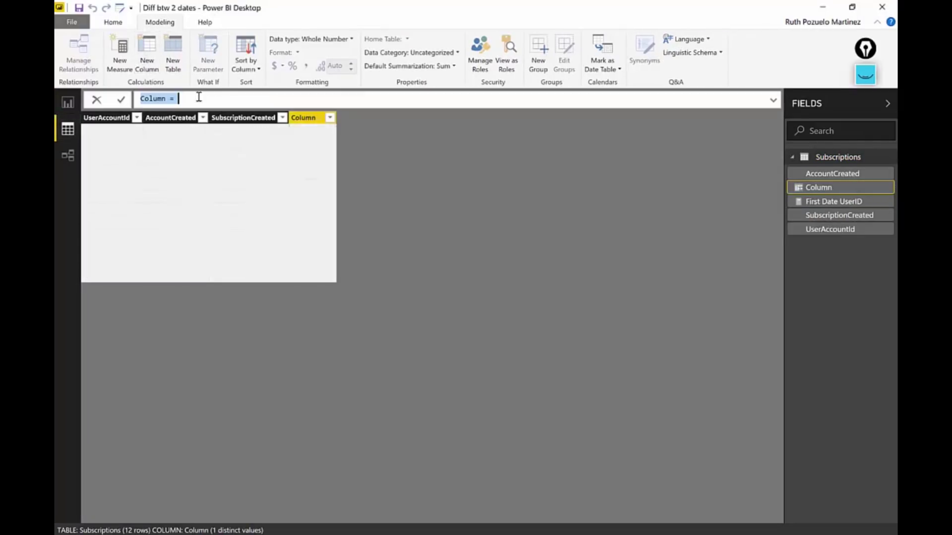
click(198, 98)
key(ctrl+a)
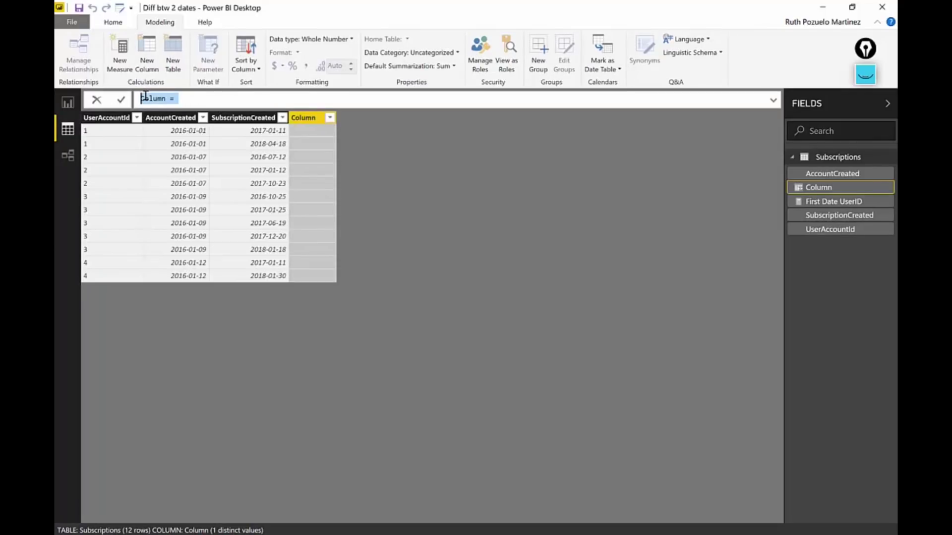
text(Previous change)
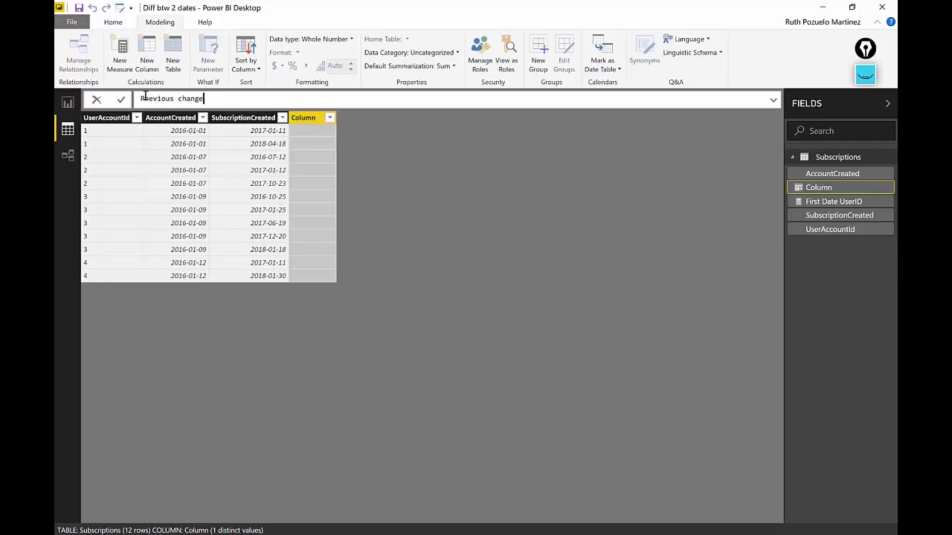
text( = c)
key(Tab)
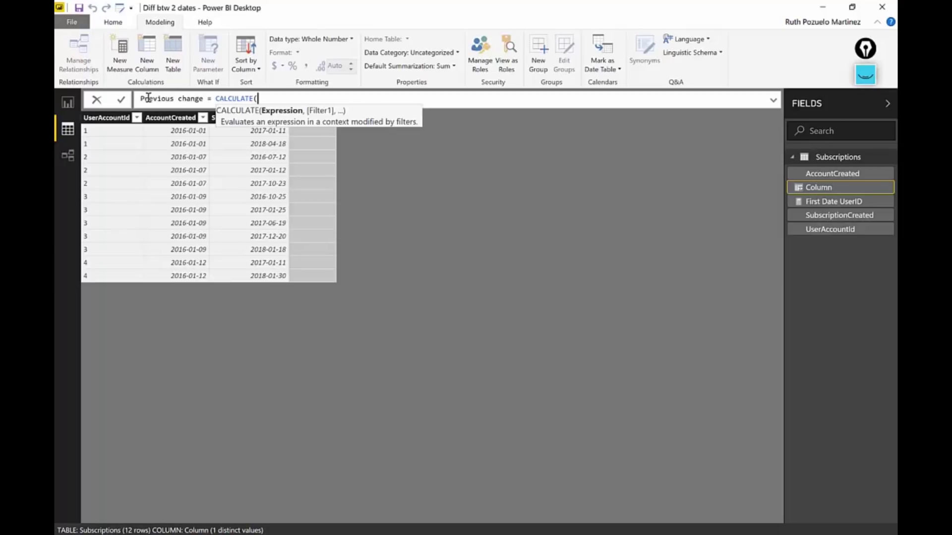
Switch to the browser and read the blog post on line breaks and auto-indent in the Power BI DAX formula bar.
key(alt+Tab)
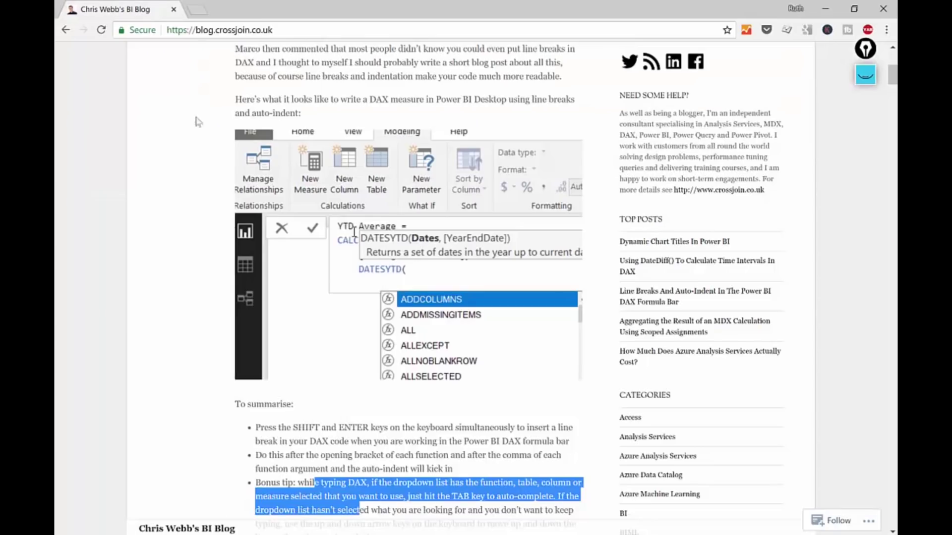
scroll(415, 227, up, 6)
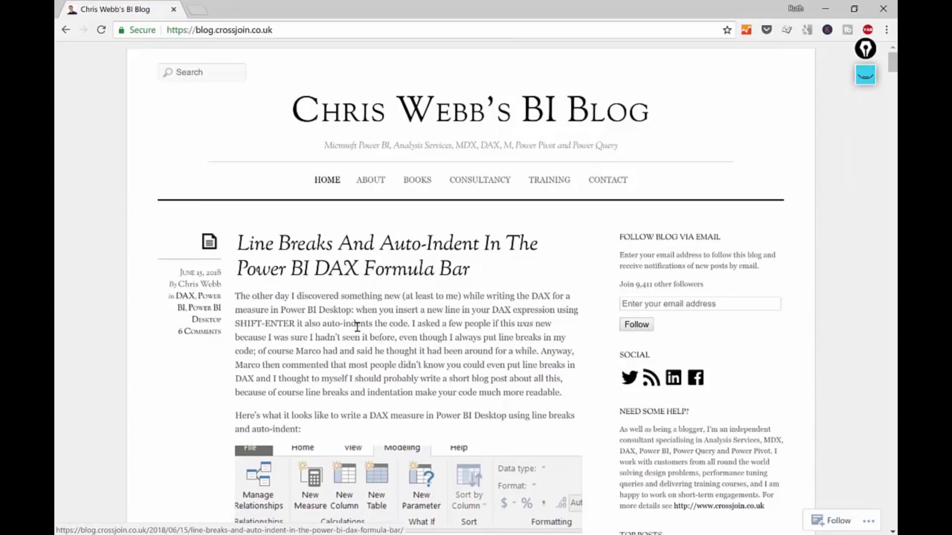
scroll(350, 326, down, 1)
scroll(350, 326, down, 6)
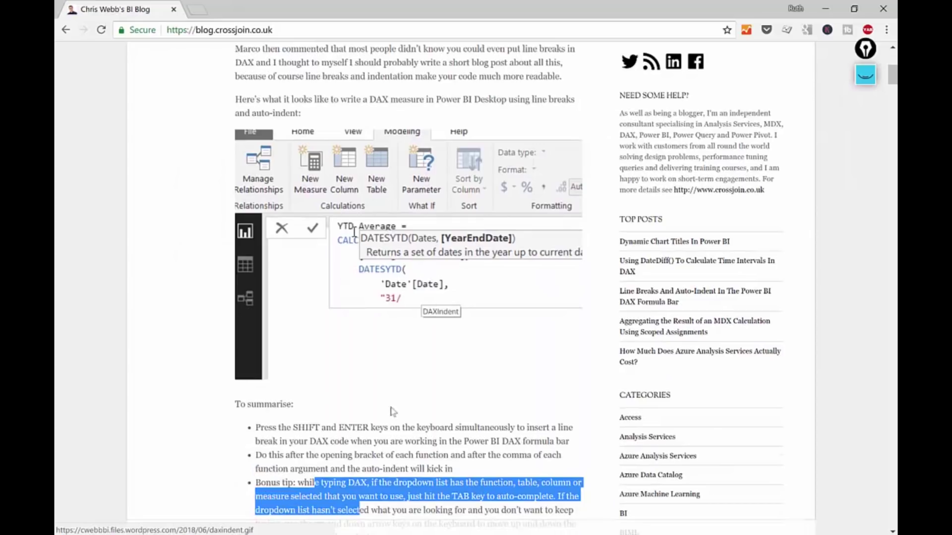
drag(292, 427, 374, 430)
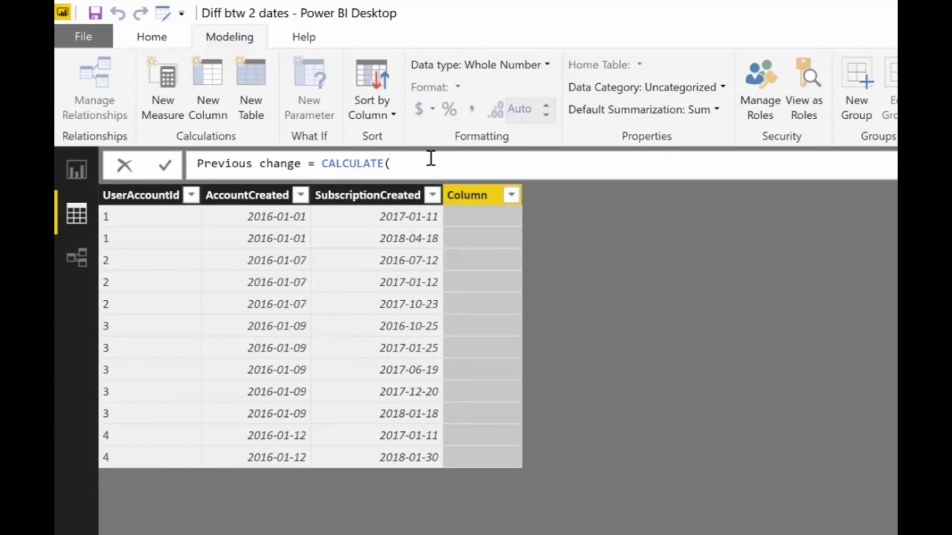
Back in Power BI Desktop, enter MAX(Subscriptions[SubscriptionCreated]) on a new line as the CALCULATE expression.
key(shift+Return)
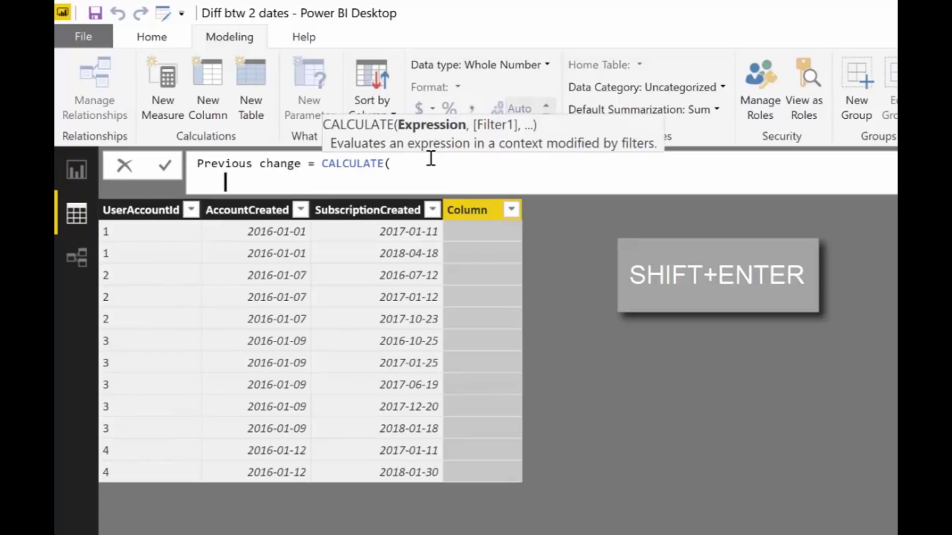
text(MAX()
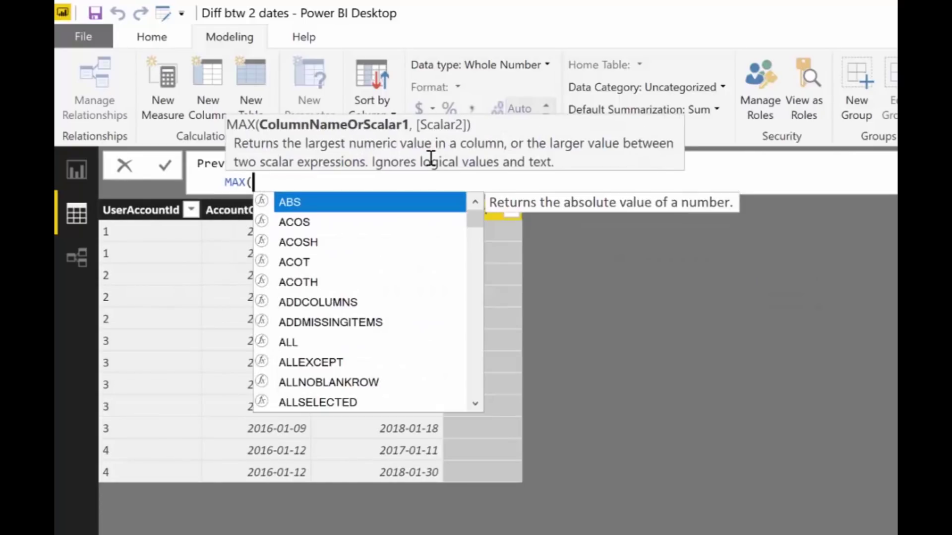
text(su)
key(Tab)
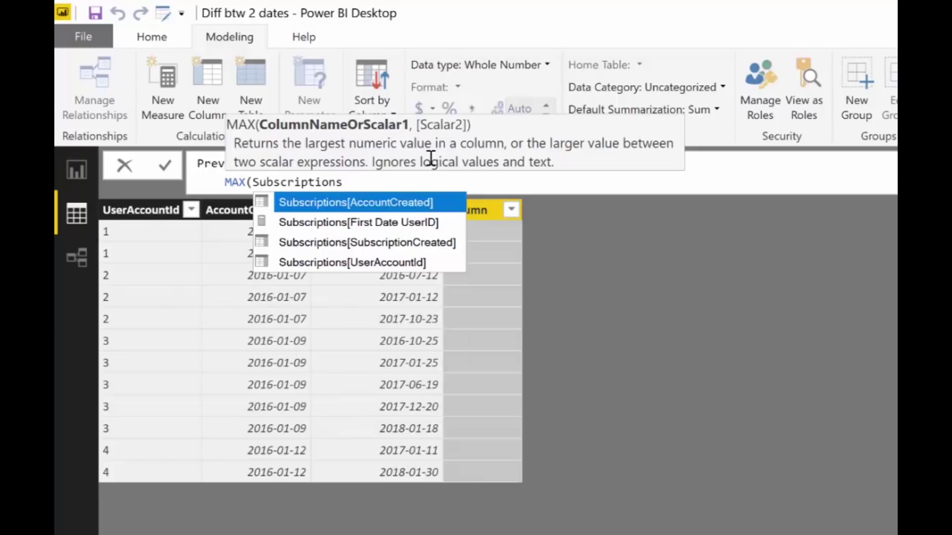
key(Down)
key(Down)
key(Tab)
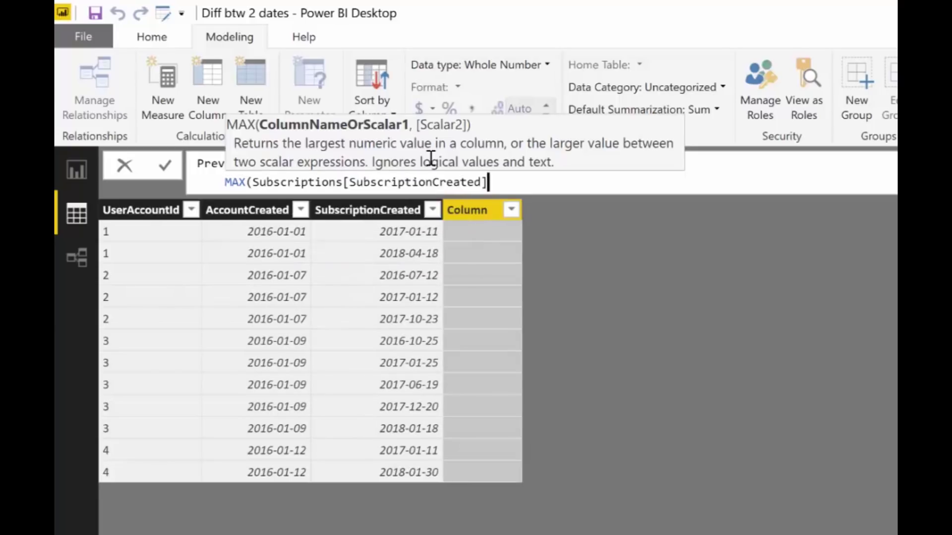
text())
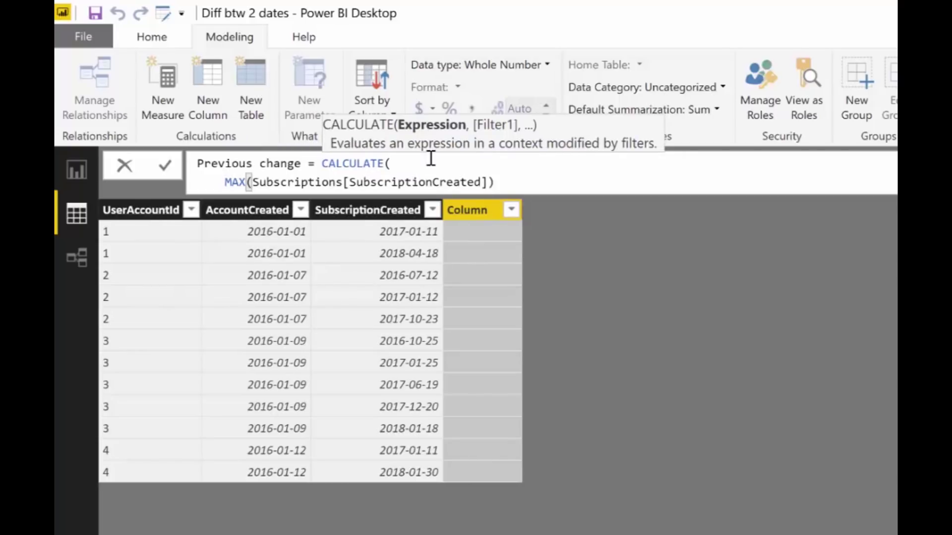
Add a FILTER function on a new line as CALCULATE's filter argument, with ALLEXCEPT( as its table argument.
text(,)
key(shift+Return)
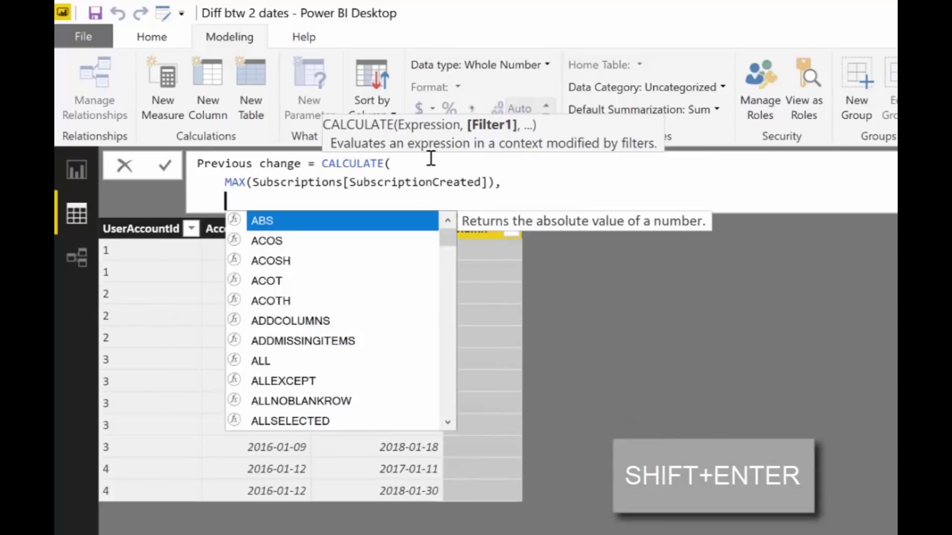
text(FIL)
key(Tab)
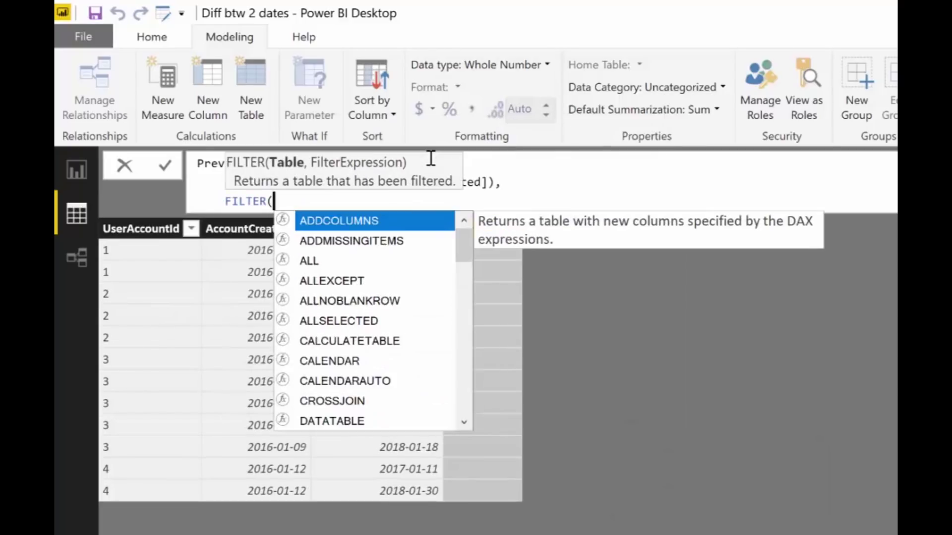
text(all)
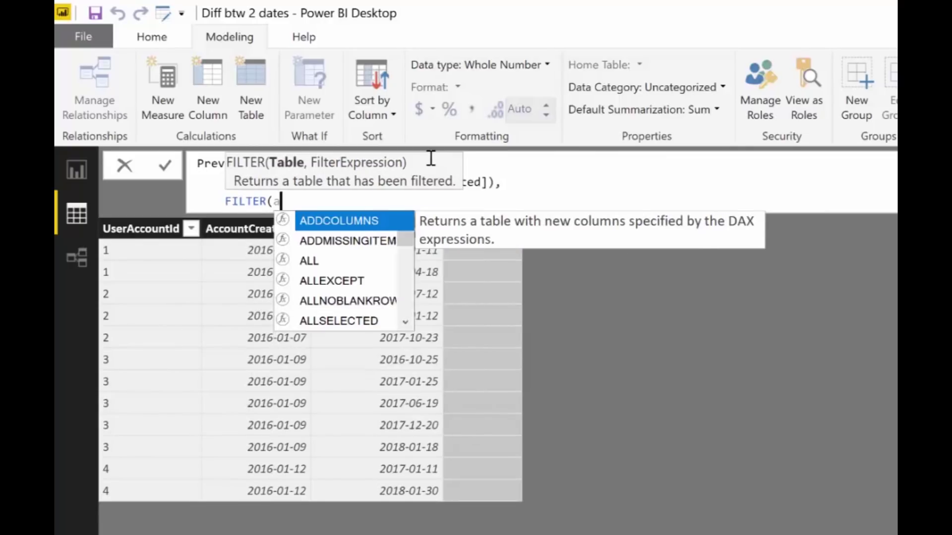
key(Down)
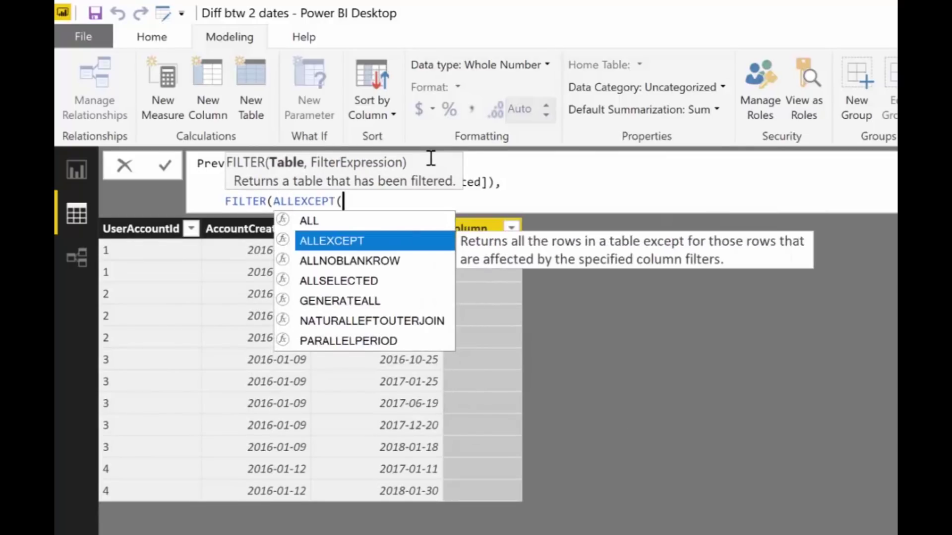
key(Tab)
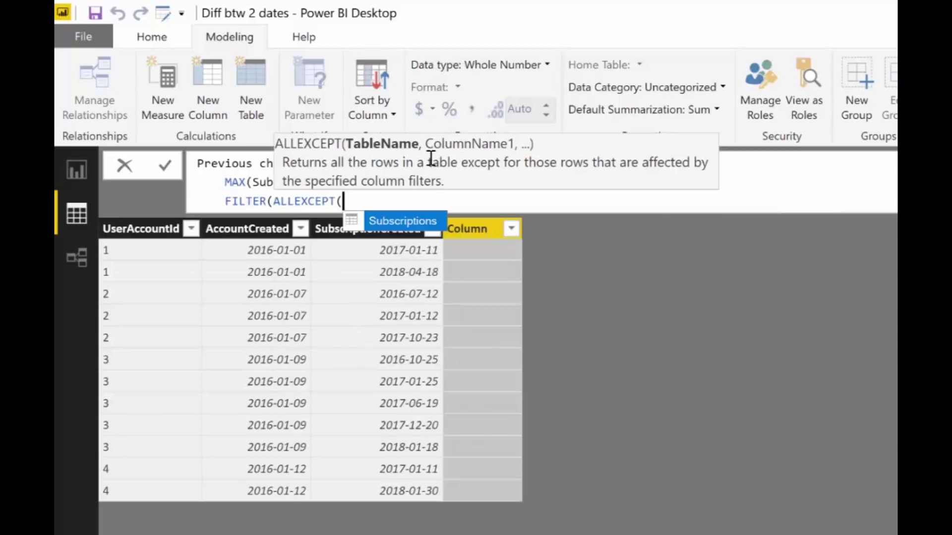
Insert a line break before ALLEXCEPT so it stands indented on its own line under FILTER.
key(Left)
key(Left)
key(Left)
key(Left)
key(Left)
key(Left)
key(Left)
key(Left)
key(Left)
key(Left)
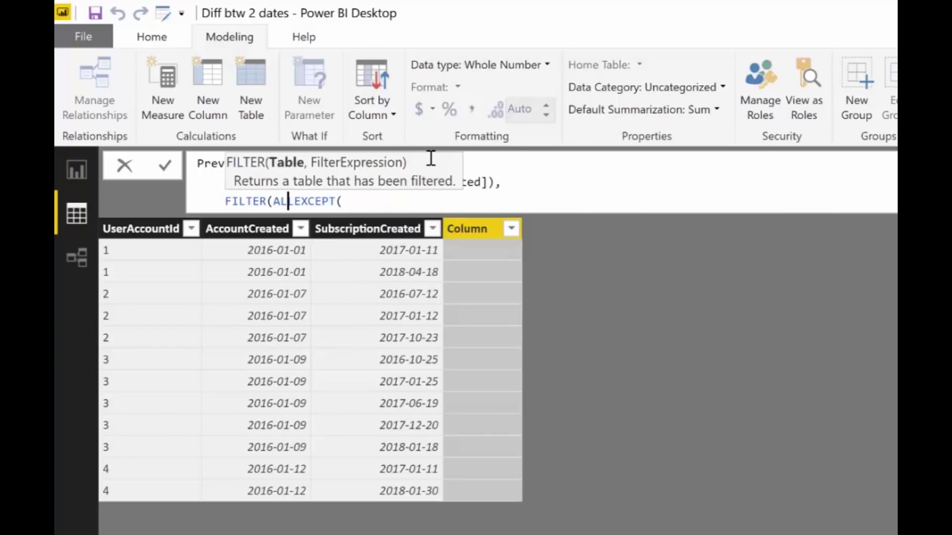
key(shift+Return)
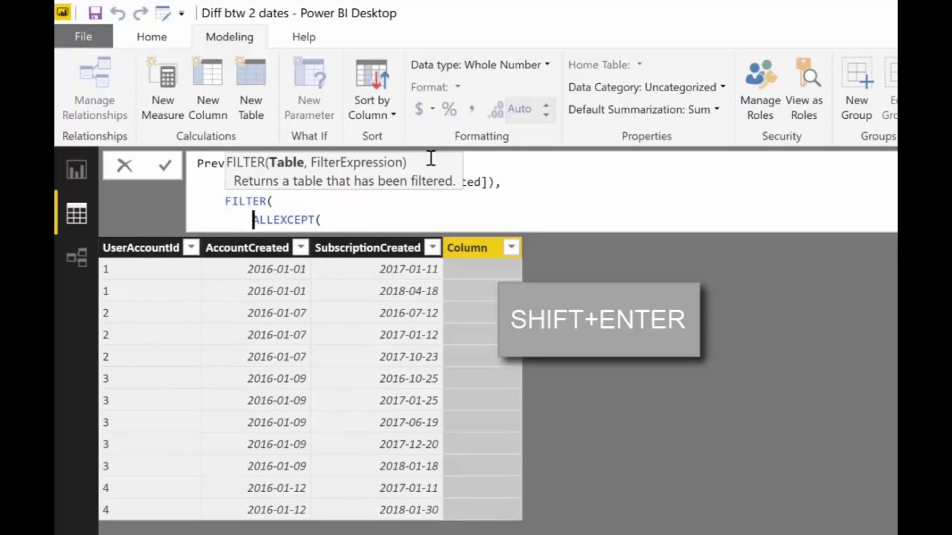
Complete the ALLEXCEPT function with the Subscriptions table and the Subscriptions[UserAccountId] column.
click(348, 226)
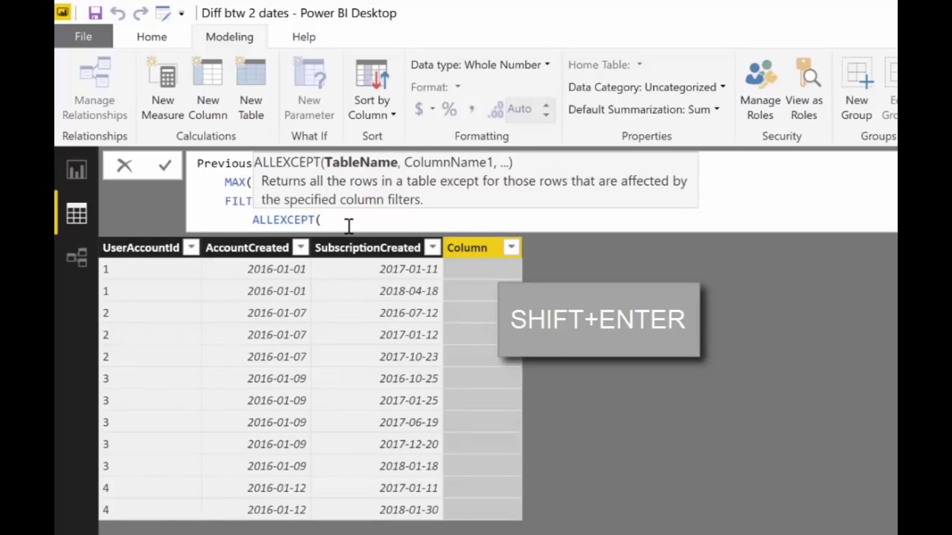
text(Subscriptions, su)
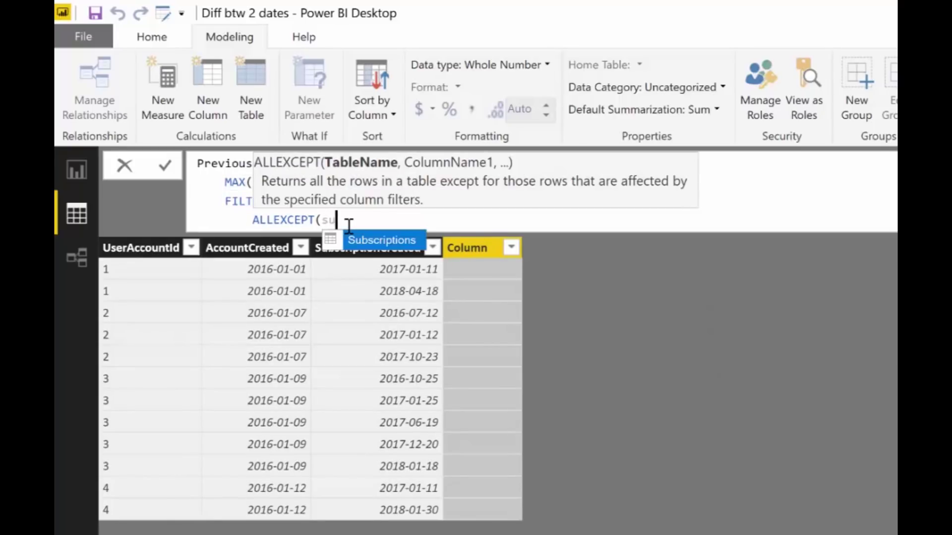
key(Down)
key(Down)
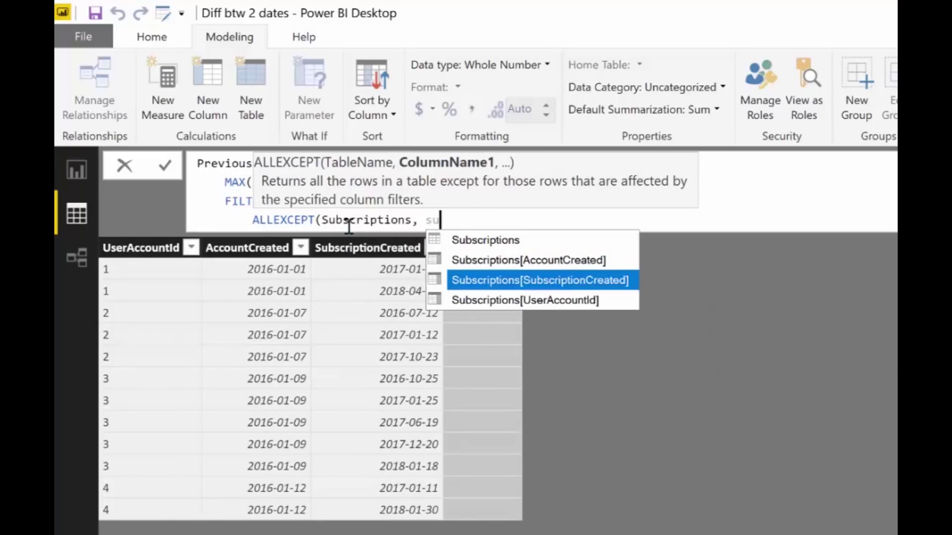
key(Down)
key(Tab)
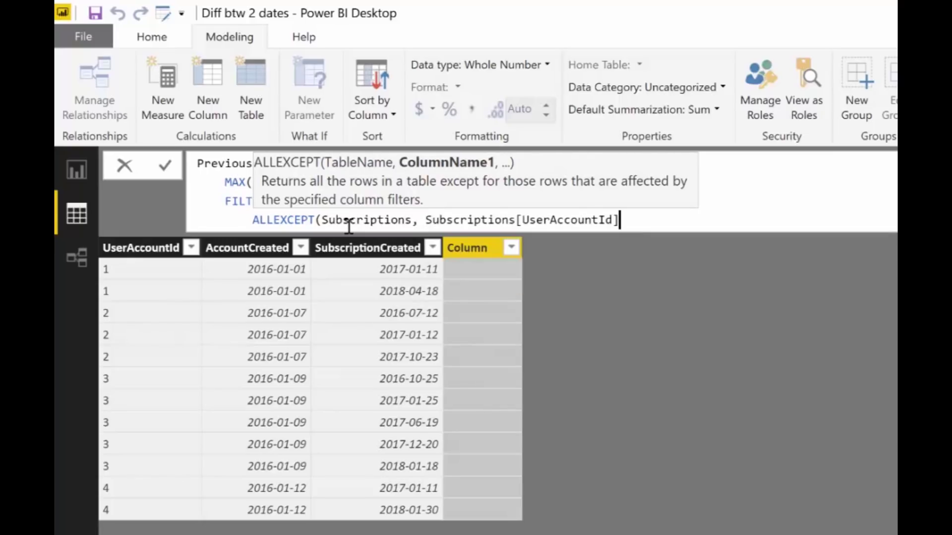
text())
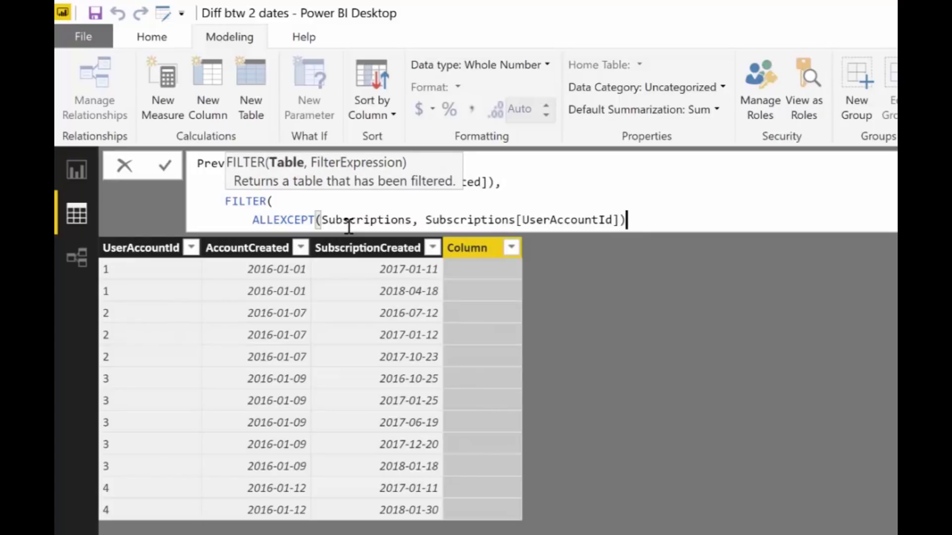
Start FILTER's condition on a new line with the column Subscriptions[SubscriptionCreated].
text(,)
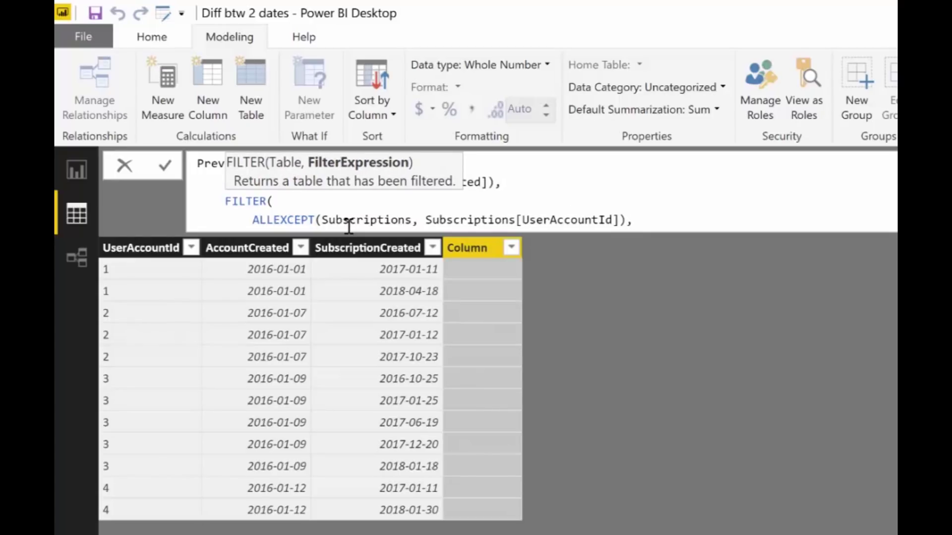
key(shift+Return)
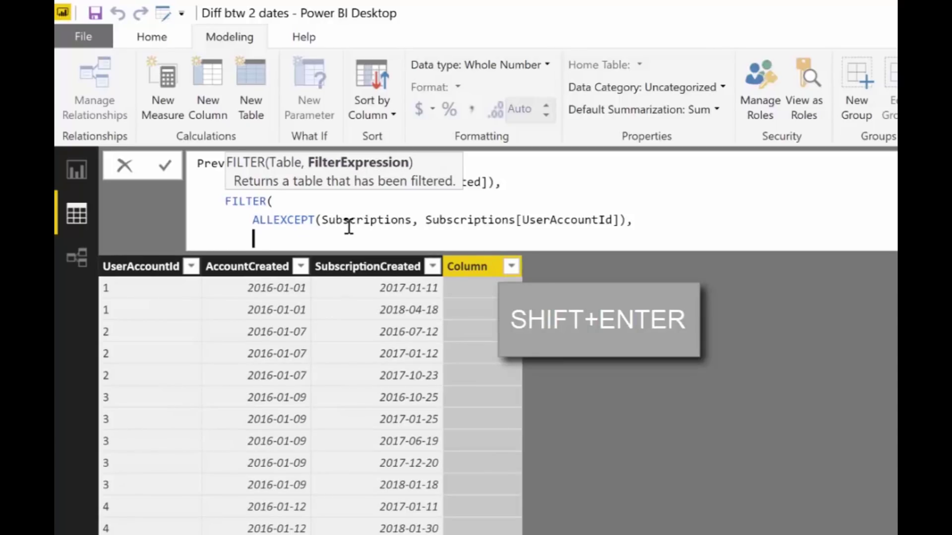
text(su)
key(Down)
key(Down)
key(Down)
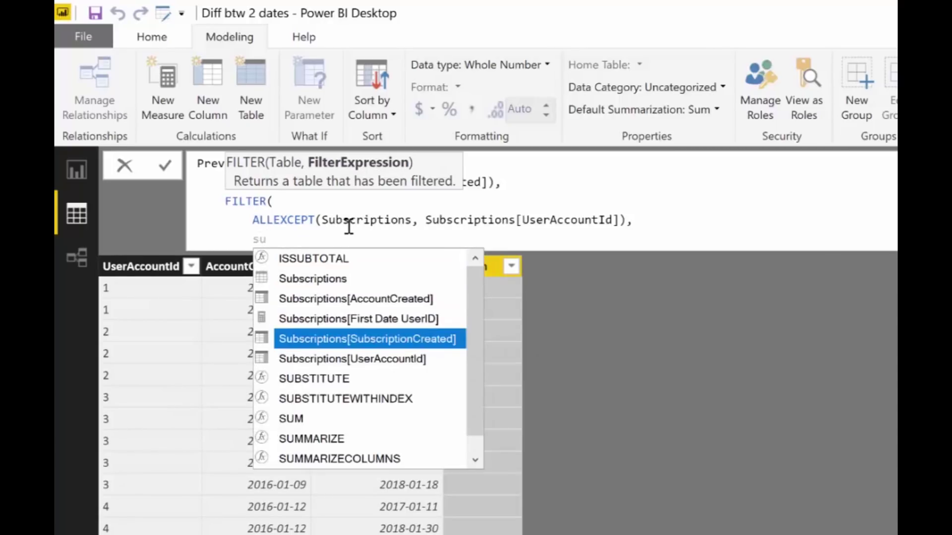
key(Tab)
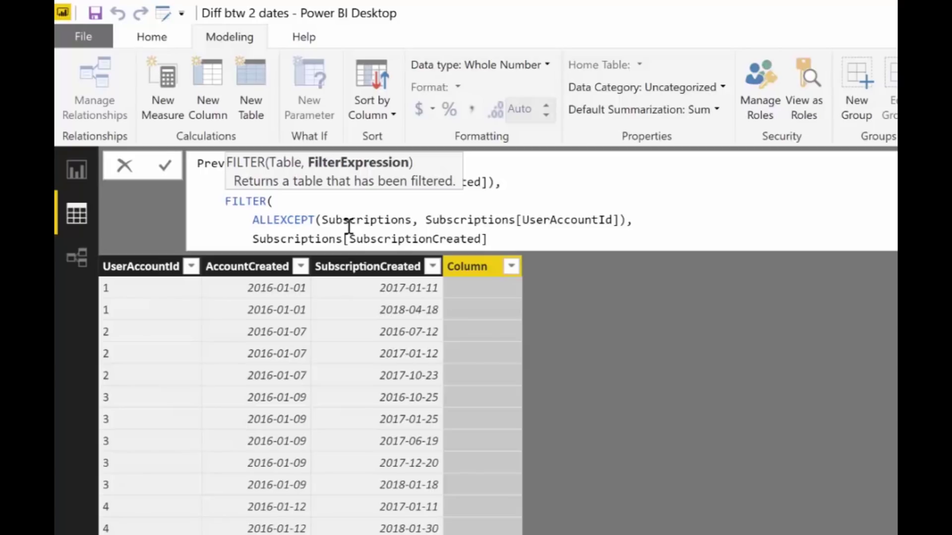
Complete the condition with <EARLIER(Subscriptions[SubscriptionCreated]), close all open functions and commit the column formula.
text(<ear)
key(Tab)
key(Down)
key(Down)
key(Tab)
text())
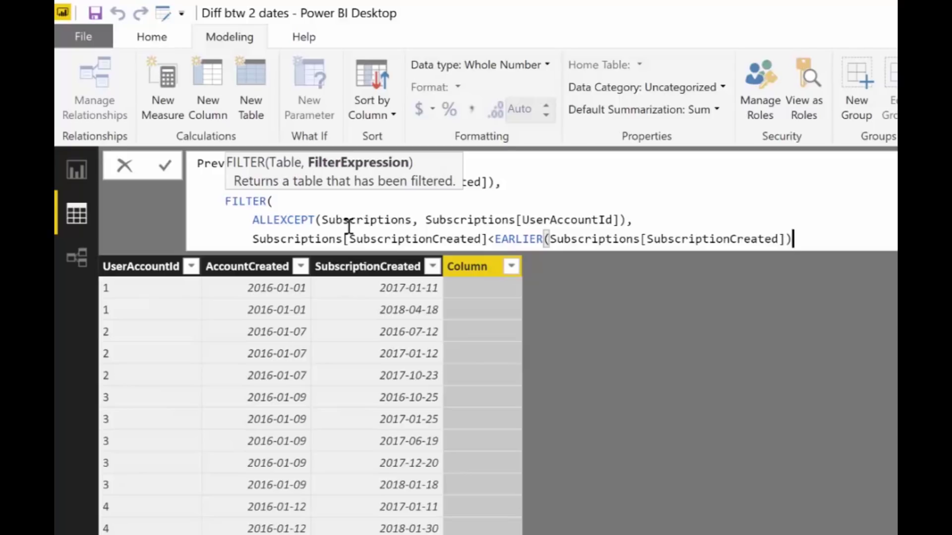
text()))
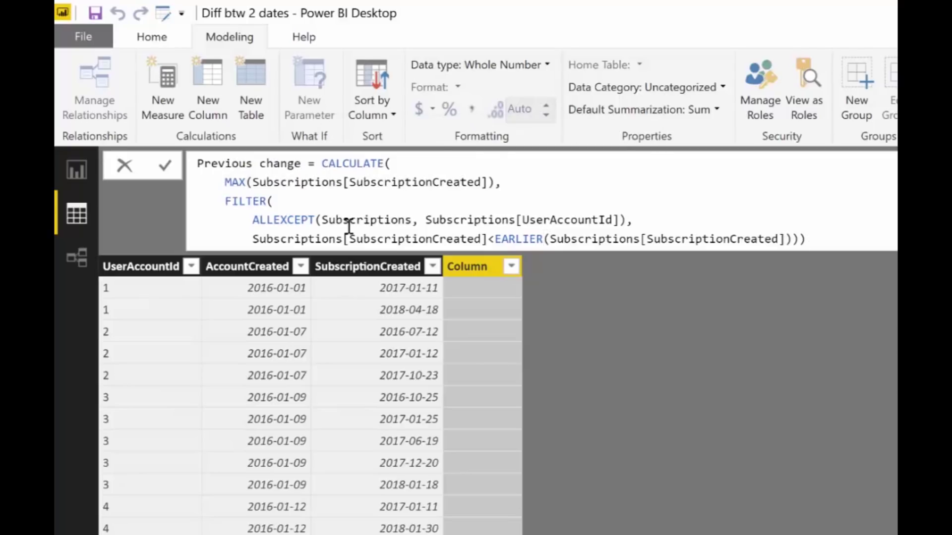
key(Return)
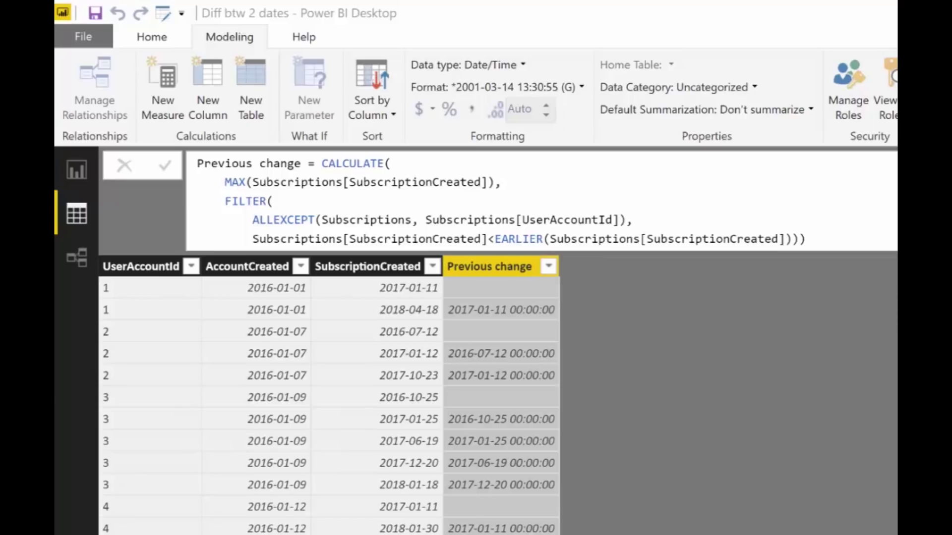
Draw an upward arrow beside the formula, then brace its FILTER lines and handwrite the label "table".
drag(825, 233, 811, 183)
drag(825, 232, 821, 161)
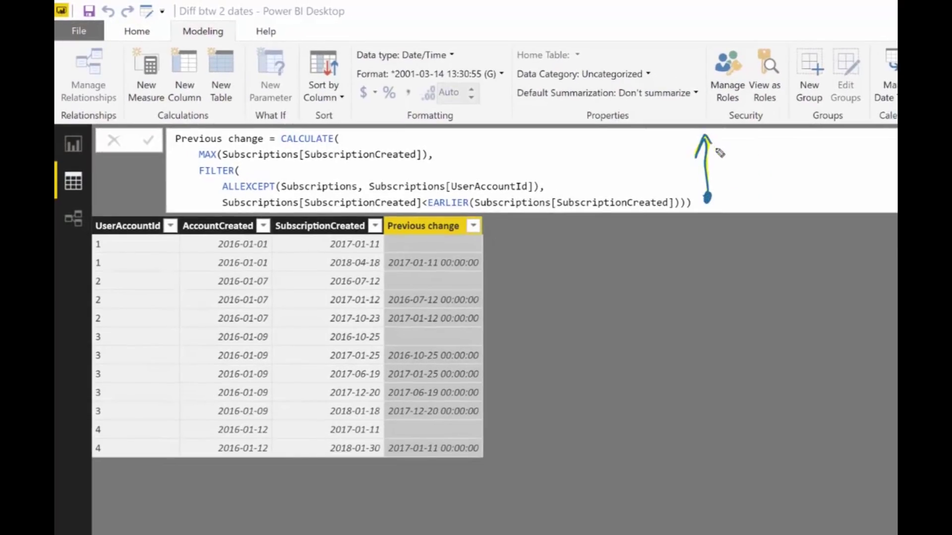
mouse_move(717, 150)
mouse_down()
mouse_move(739, 186)
mouse_move(723, 218)
mouse_up()
mouse_move(759, 169)
mouse_down()
mouse_move(756, 196)
mouse_move(766, 182)
mouse_up()
mouse_move(767, 185)
mouse_down()
mouse_move(786, 189)
mouse_move(811, 189)
mouse_up()
Handwrite "executes!" with a pointer beside the formula's top lines and "current row" below the EARLIER expression.
drag(737, 149, 877, 150)
click(877, 153)
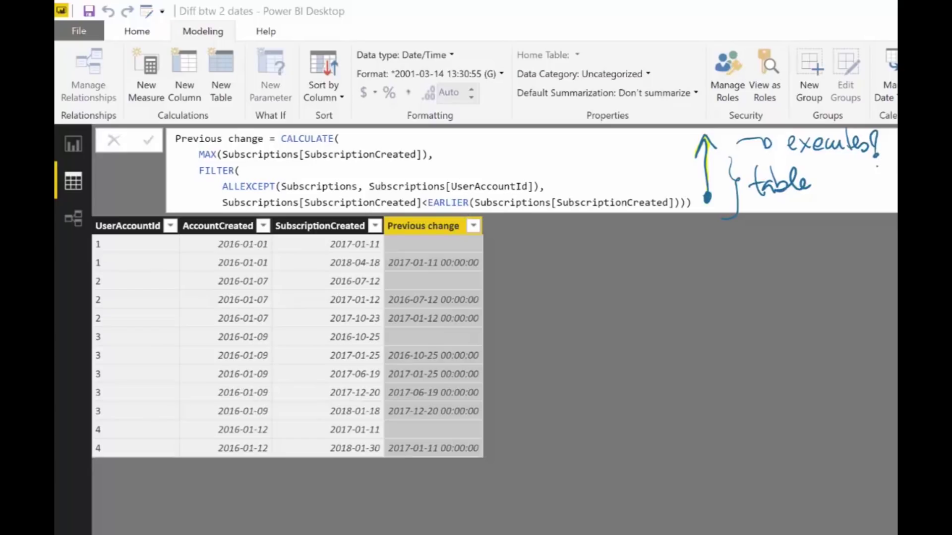
mouse_move(663, 216)
mouse_down()
mouse_move(709, 242)
mouse_move(760, 246)
mouse_move(758, 222)
mouse_move(792, 247)
mouse_move(776, 240)
mouse_move(784, 249)
mouse_move(793, 240)
mouse_move(817, 236)
mouse_up()
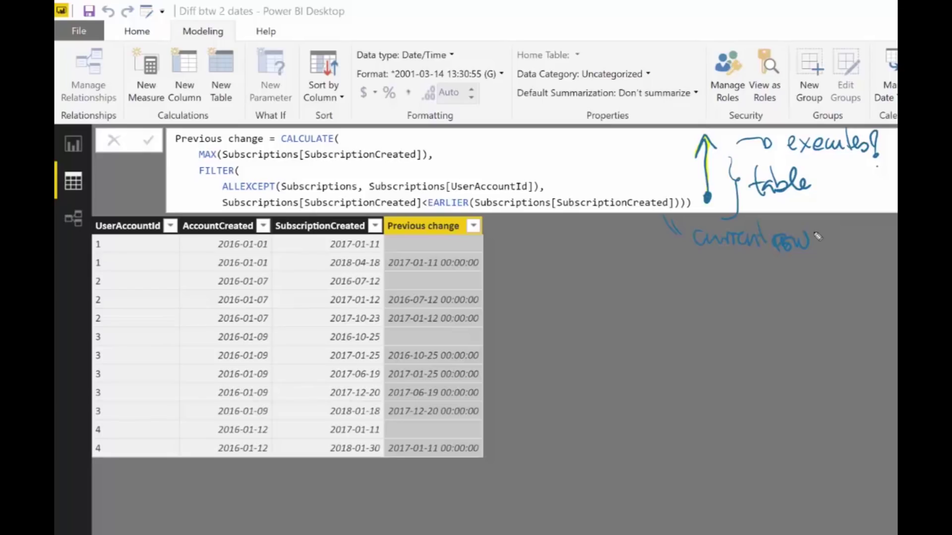
Circle EARLIER in the formula and mark user 1's two subscription dates with arrows and their Previous change cells with bars.
drag(306, 244, 320, 243)
drag(452, 196, 447, 211)
mouse_move(384, 237)
mouse_down()
mouse_move(384, 250)
mouse_move(384, 242)
mouse_up()
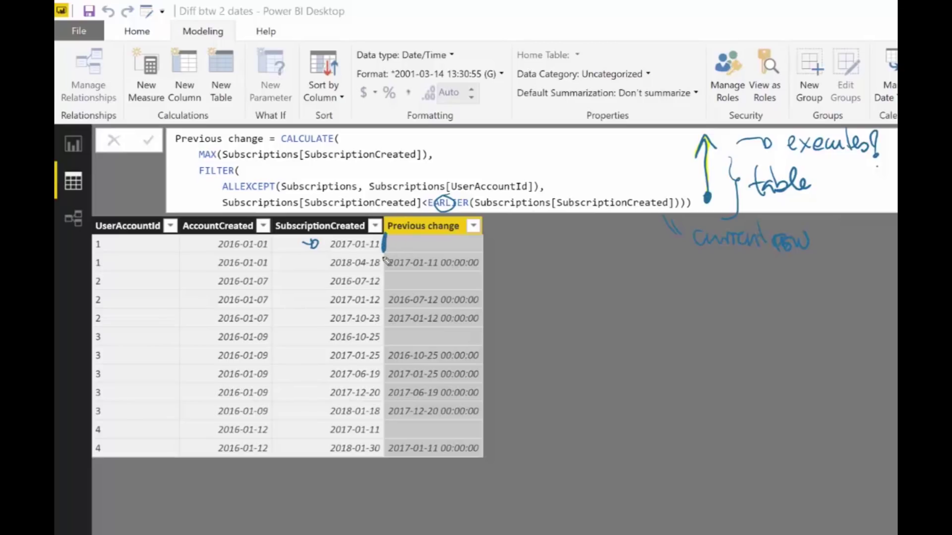
drag(300, 263, 317, 265)
drag(384, 256, 385, 269)
drag(479, 256, 478, 272)
Circle MAX, mark user 2's 2017-10-23 date and the two dates before it in green, and clear all annotations.
mouse_move(221, 151)
mouse_down()
mouse_move(193, 150)
mouse_move(218, 160)
mouse_up()
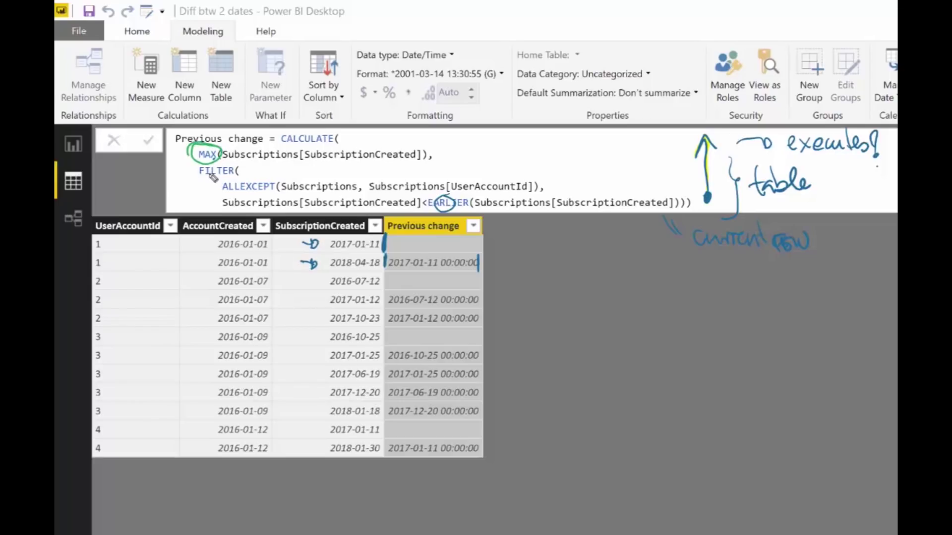
mouse_move(289, 321)
mouse_down()
mouse_move(309, 321)
mouse_move(304, 326)
mouse_up()
mouse_move(308, 298)
mouse_down()
mouse_move(321, 298)
mouse_move(315, 303)
mouse_move(323, 279)
mouse_move(319, 303)
mouse_move(343, 328)
mouse_move(347, 307)
mouse_move(324, 317)
mouse_up()
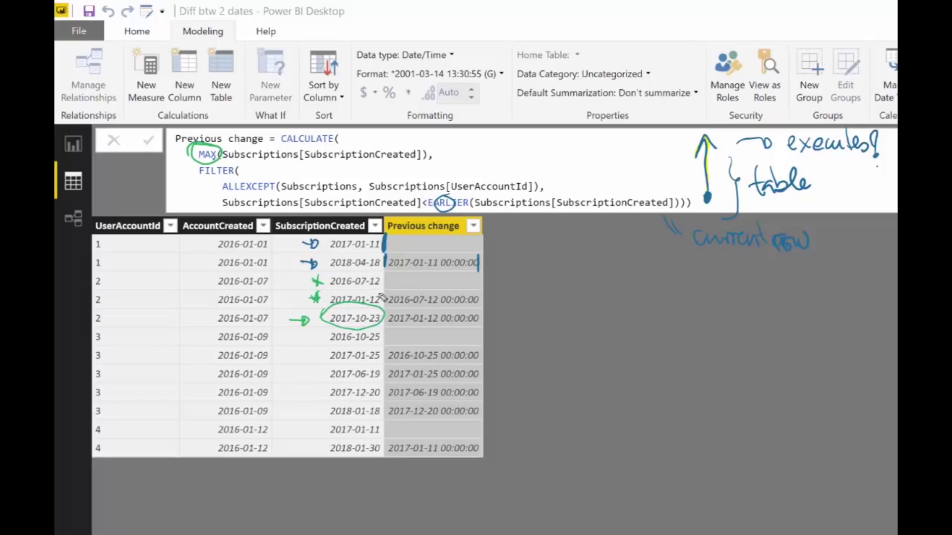
drag(386, 265, 384, 317)
key(Escape)
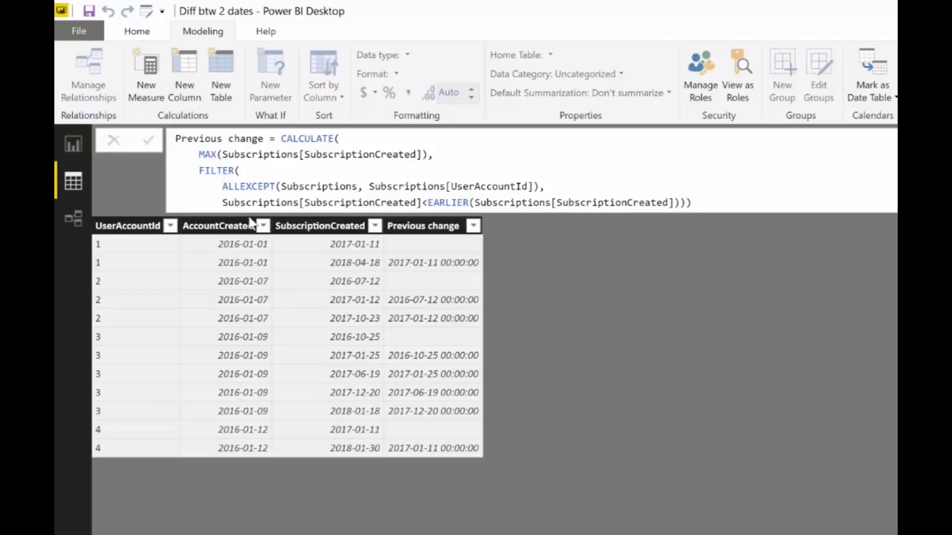
Add a calculated column named DateDiff and enlarge the formula editor.
click(151, 70)
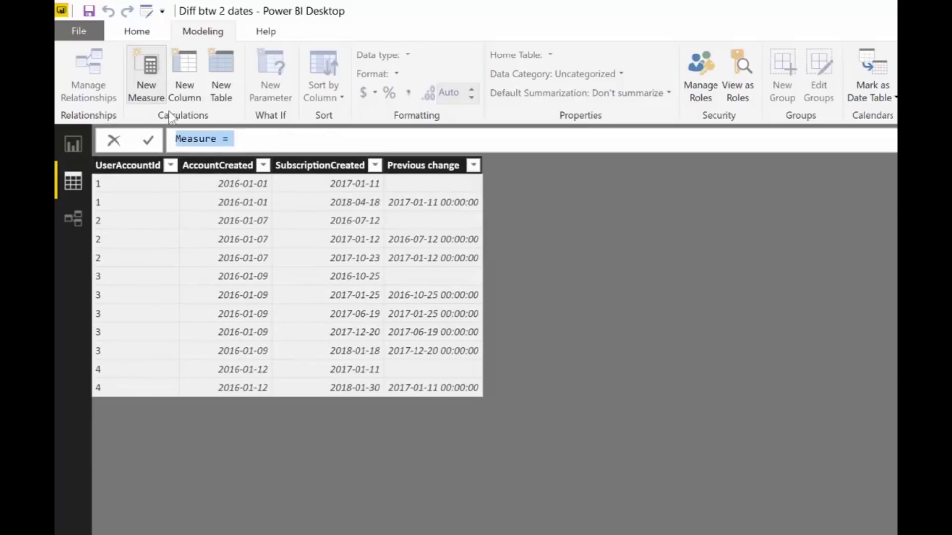
click(890, 140)
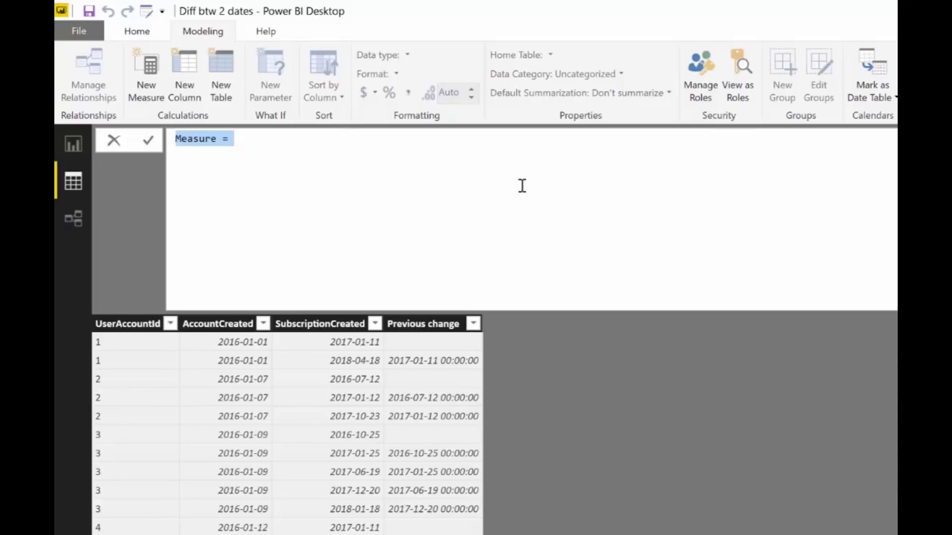
click(269, 140)
key(ctrl+a)
text(Date Duff)
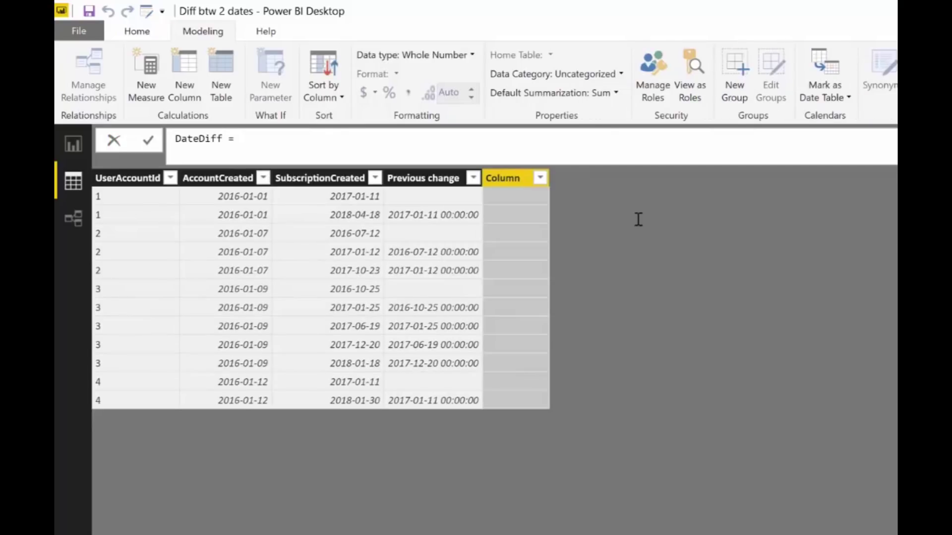
Define variable FistDateSub as CALCULATE(MIN(Subscriptions[SubscriptionCreated]), ALLEXCEPT(Subscriptions, Subscriptions[UserAccountId])).
text(VAR FirstSubDate = CALCULATE(     MIN(Subscriptions[SubscriptionCreated])
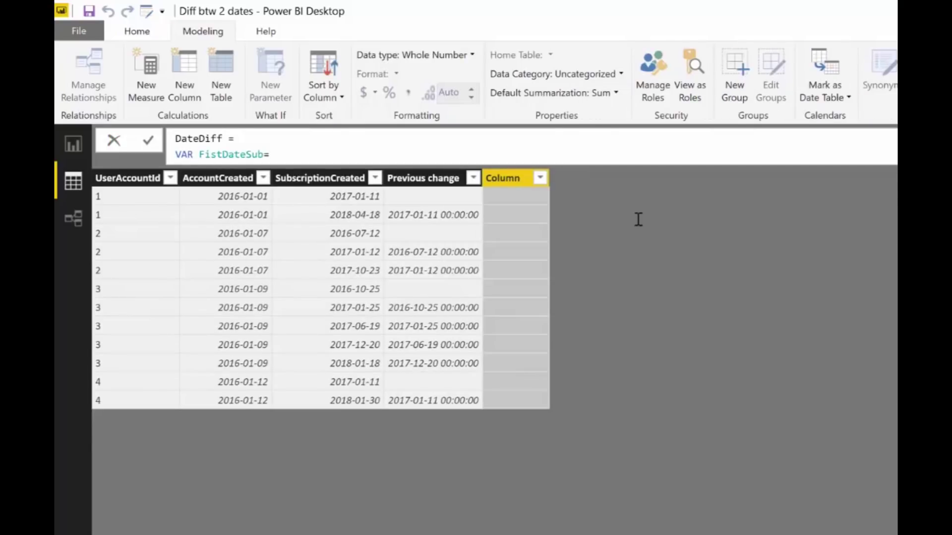
text(), ALLEXCEPT(Subscriptions, Subscriptions[UserAccountId])))
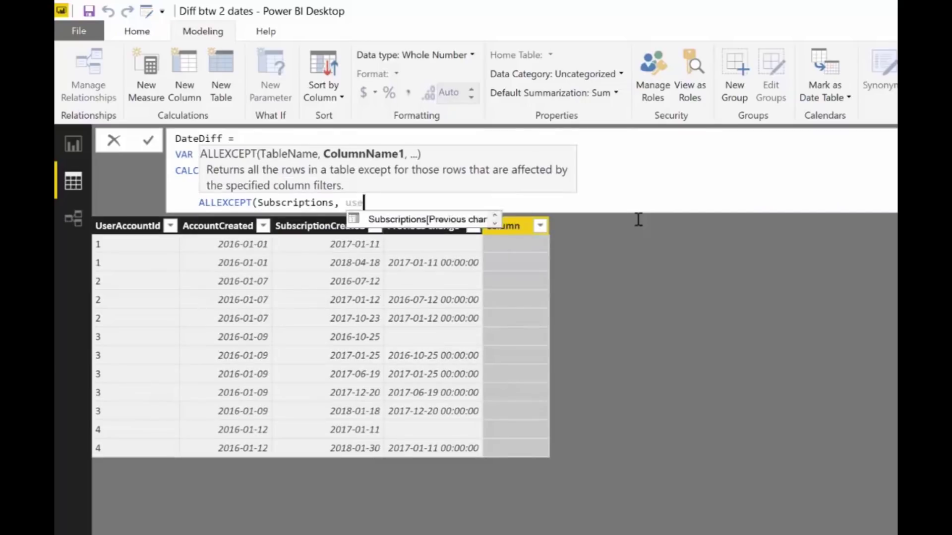
key(Return)
Define variable DemoteSub as each user's MAX SubscriptionCreated before the current row using CALCULATE, FILTER, ALLEXCEPT and EARLIER, and open return IF(.
text(VAR DemoteSub = CALCULATE(     MAX(Subscriptions[SubscriptionCreated]),     FILTER(         ALLEXCEPT(Subscriptions)
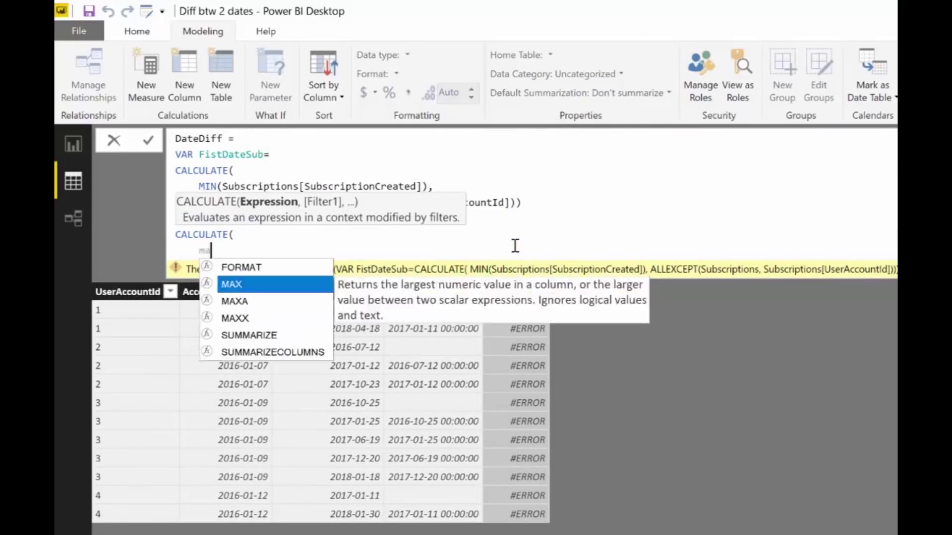
text(, Subscriptions[UserAccountId]),)
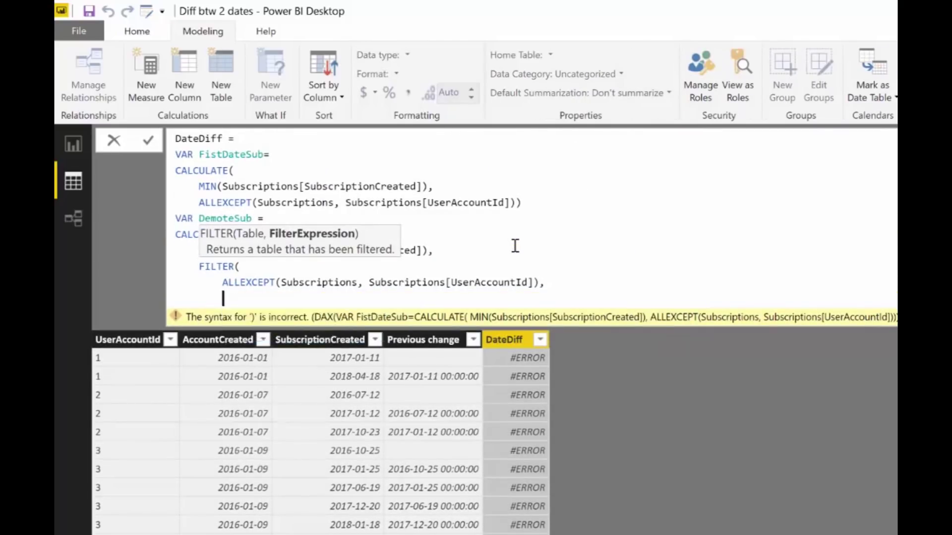
text(         Subscriptions[SubscriptionCreated]<EARLIER(Subscriptions[SubscriptionCreated])))  return  IF(      Subscriptions[SubscriptionCreated]=F)
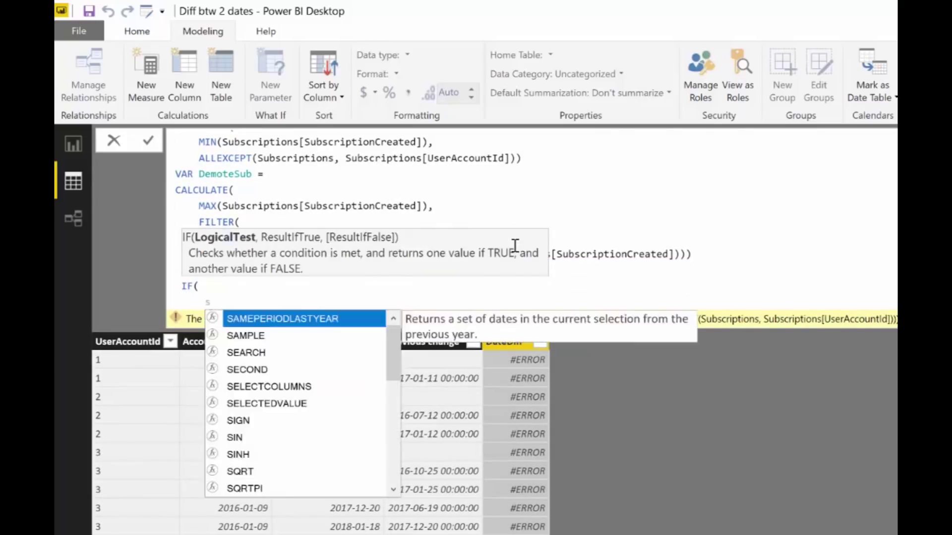
Complete the IF test as Subscriptions[SubscriptionCreated]=FirstDateSub, with the first variable's name corrected to FirstDateSub.
key(BackSpace)
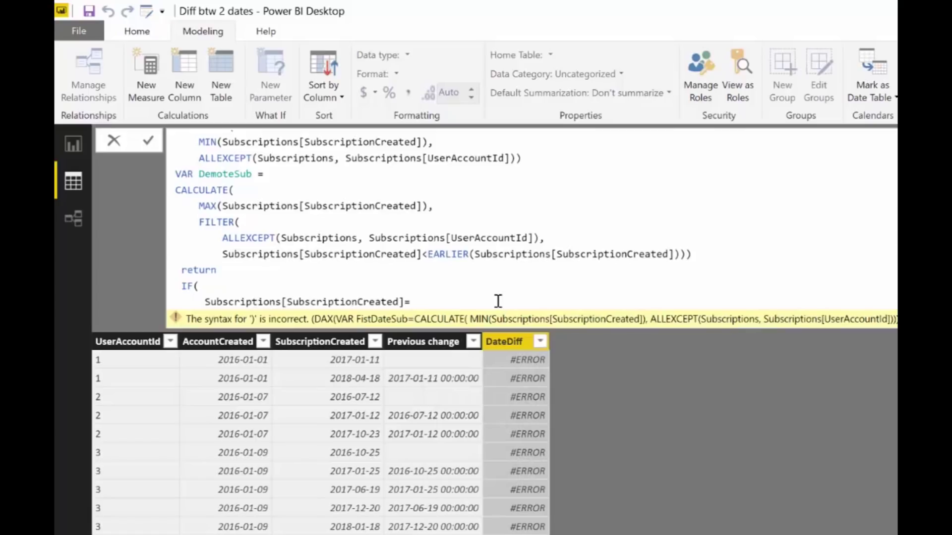
text(f)
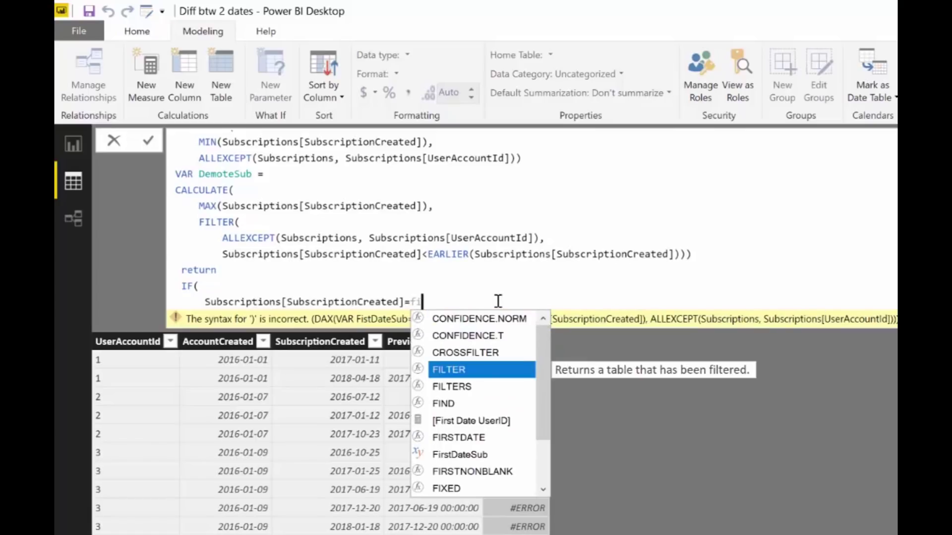
text(i)
key(Down)
key(Down)
key(Down)
key(Down)
key(Down)
key(Tab)
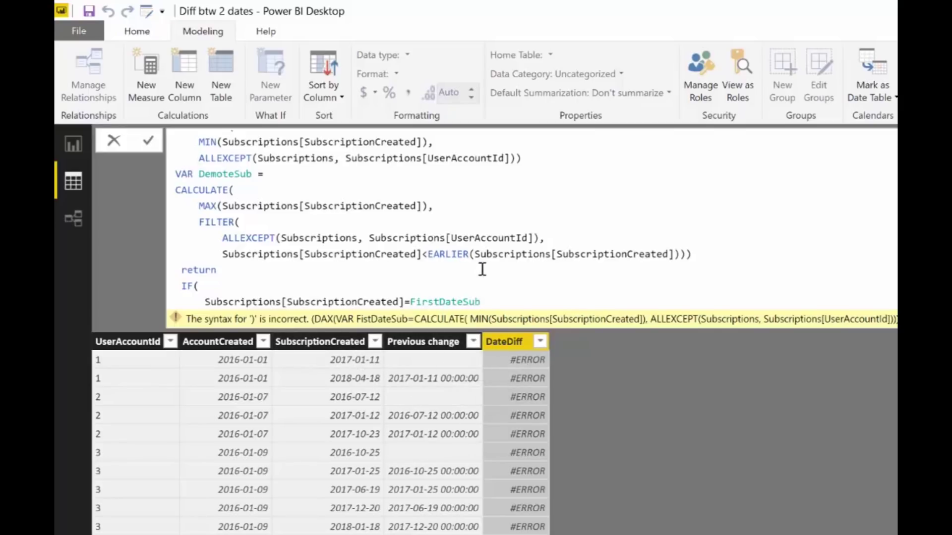
text(,)
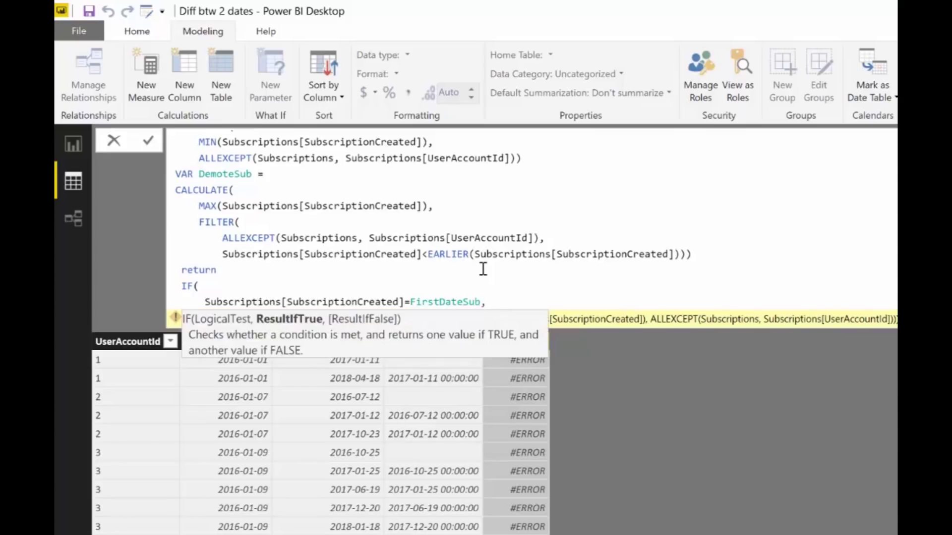
Start IF's true result on a new line with DATEDIFF and Subscriptions[AccountCreated] as its first date.
key(shift+Return)
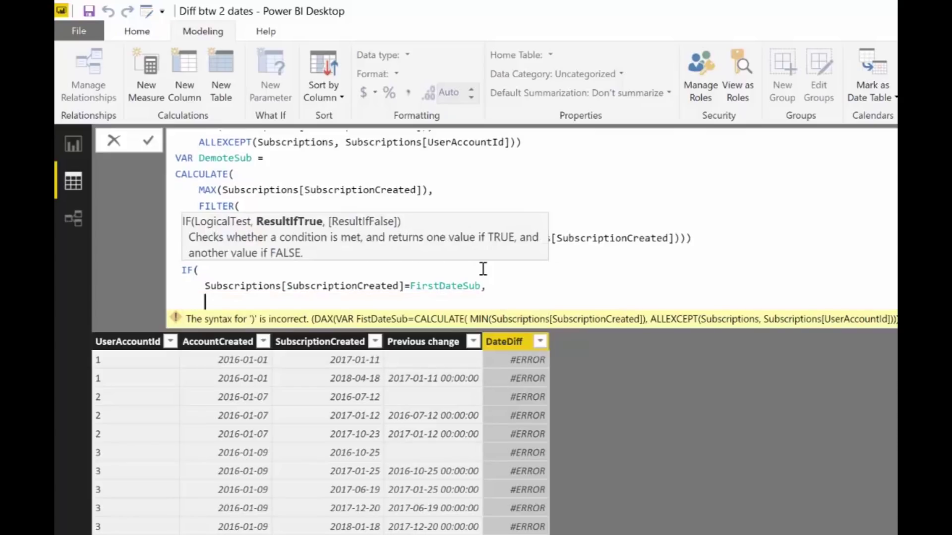
text(date)
key(Down)
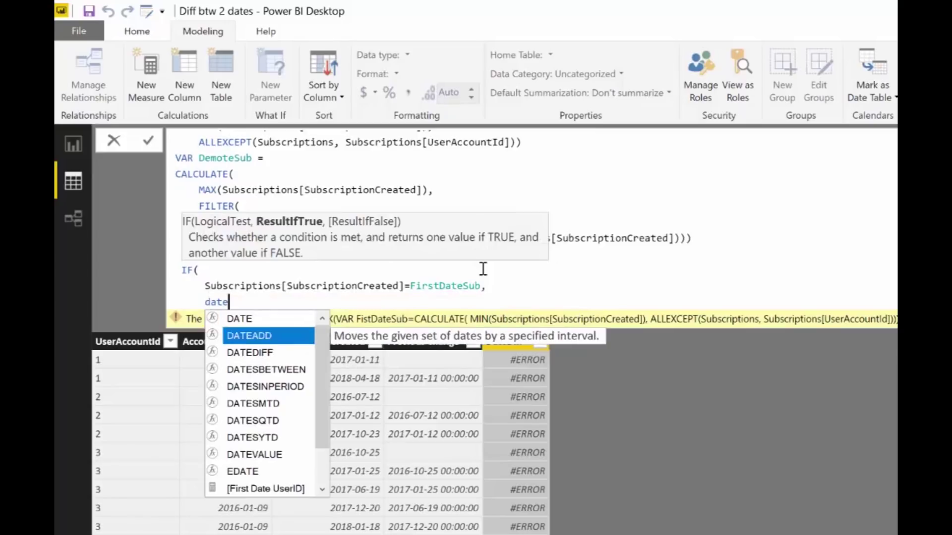
key(Down)
key(Tab)
text(()
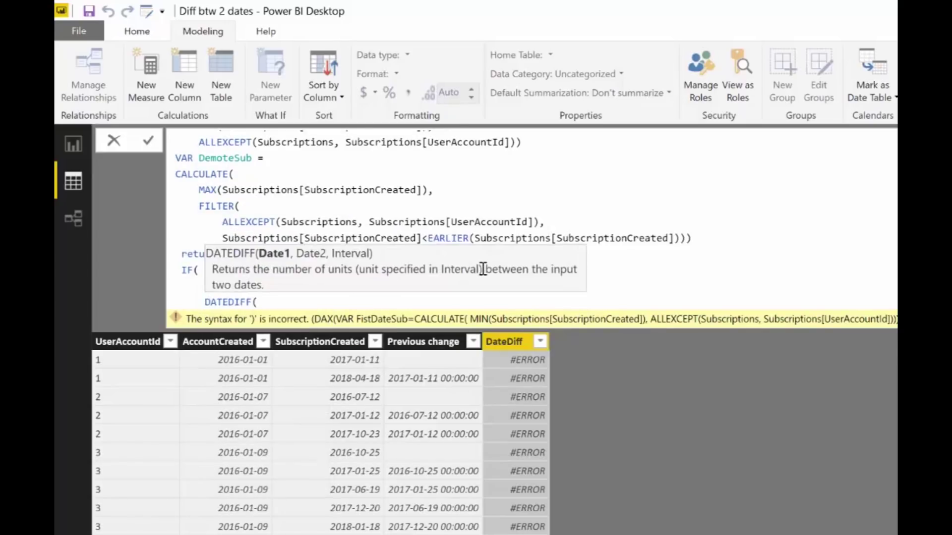
text(su)
key(Down)
key(Tab)
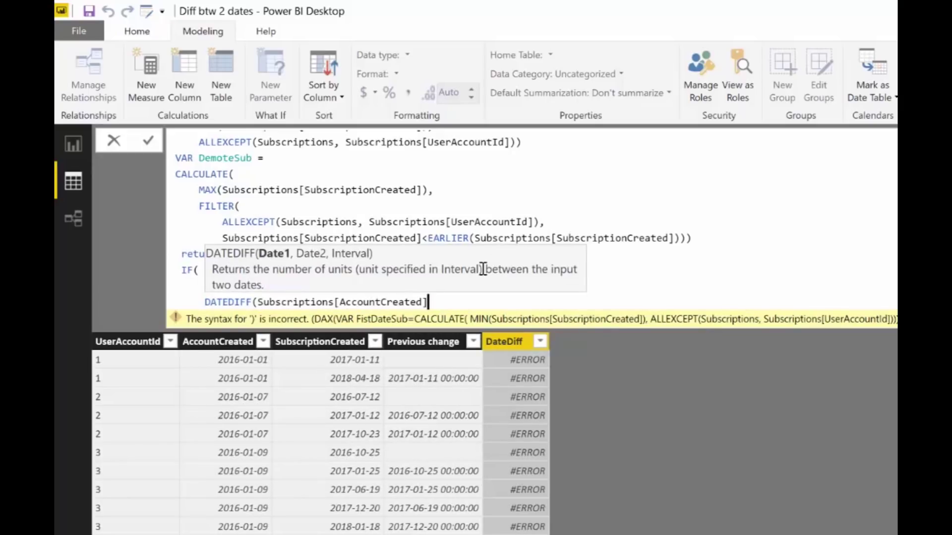
Finish the true-result DATEDIFF with Subscriptions[SubscriptionCreated] as the second date and DAY as the interval.
text(,)
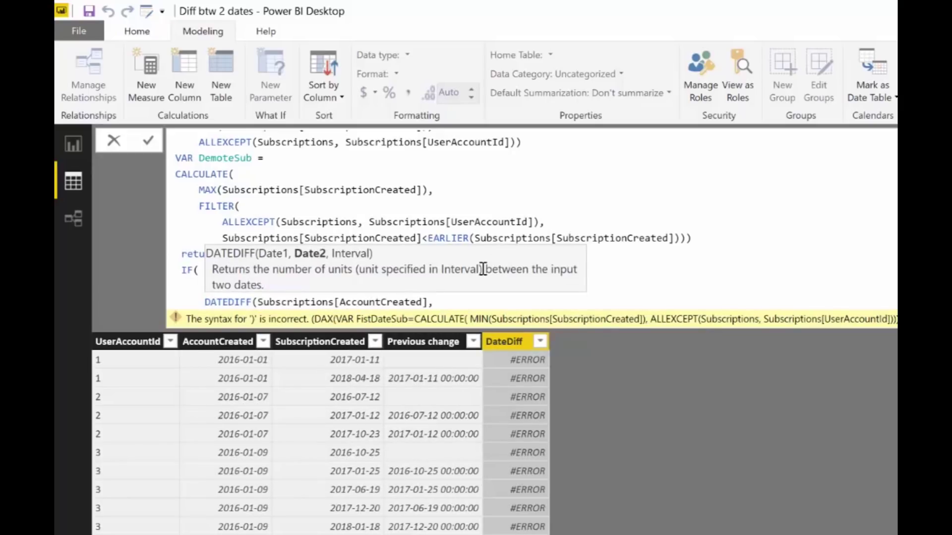
text(sub)
key(Down)
key(Down)
key(Down)
key(Down)
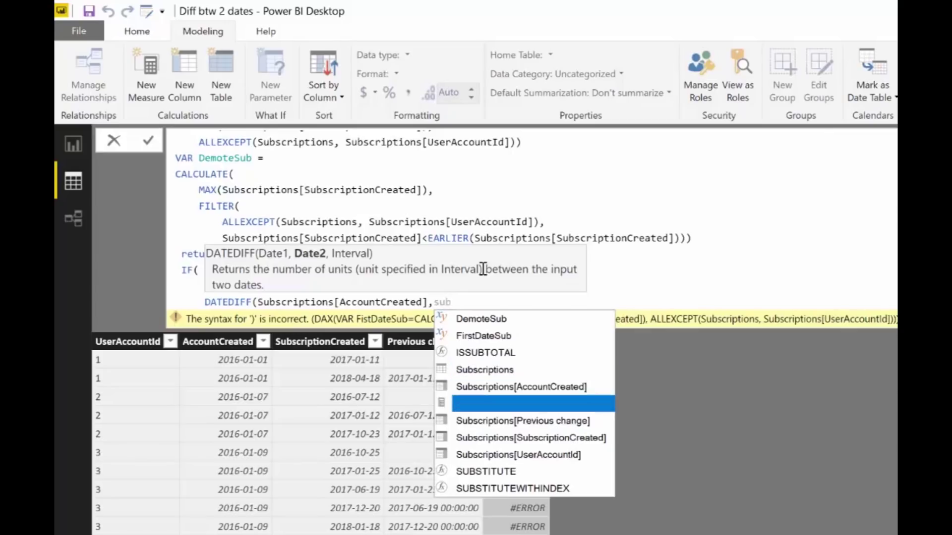
key(Tab)
text(,da)
key(Tab)
text())
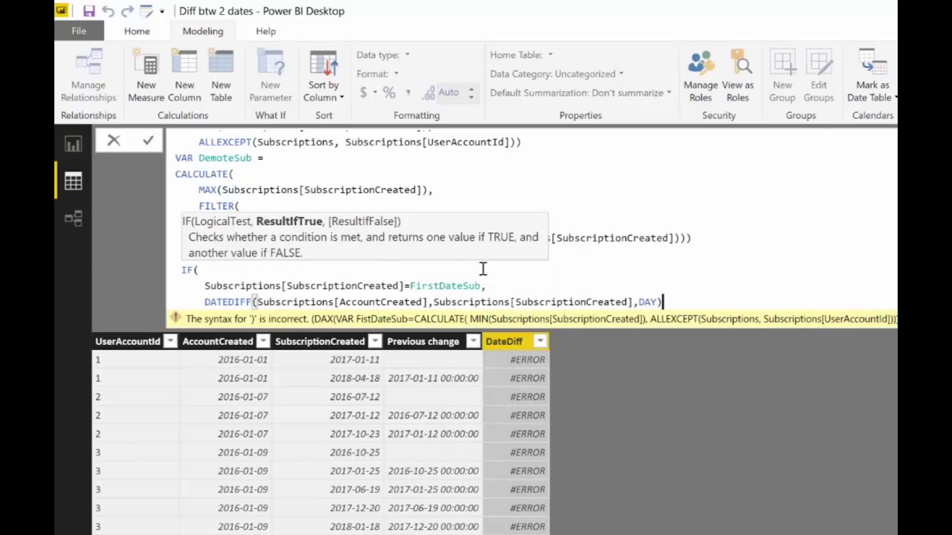
Start IF's false result on a new line with DATEDIFF and the variable DemoteSub as its first date.
text(,)
key(shift+Return)
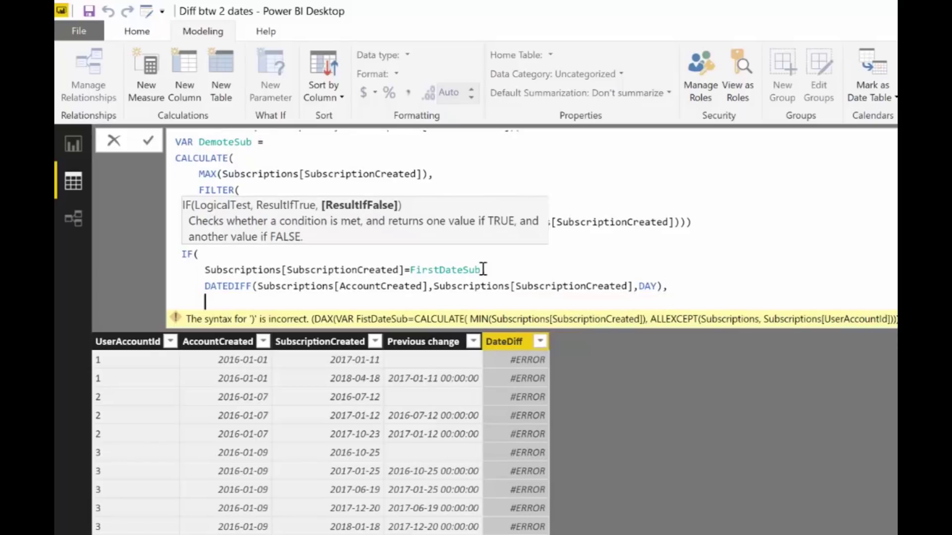
text(datedi)
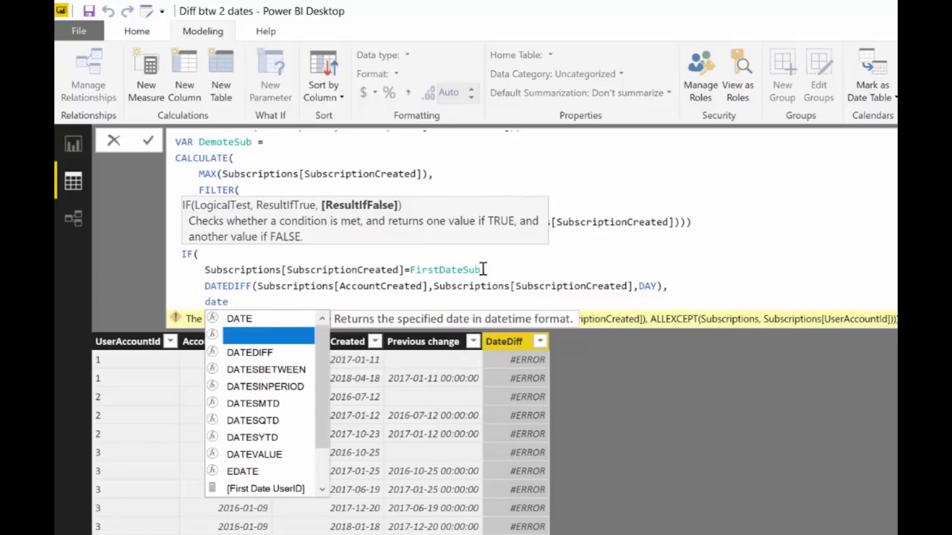
key(Tab)
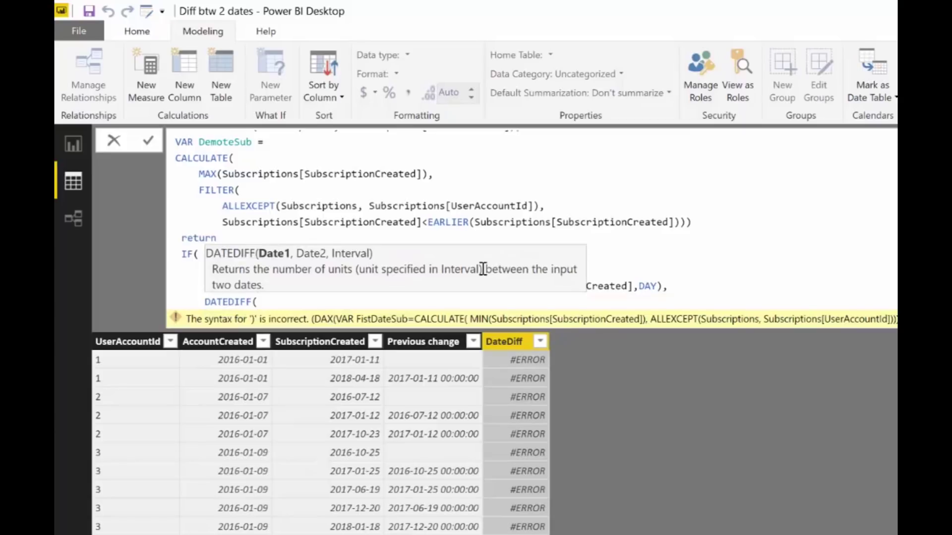
text(dem)
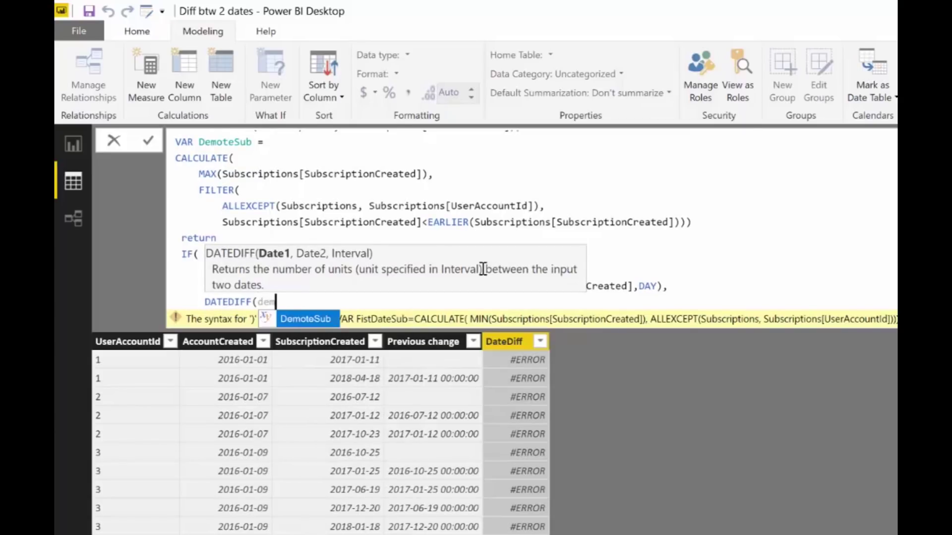
key(Tab)
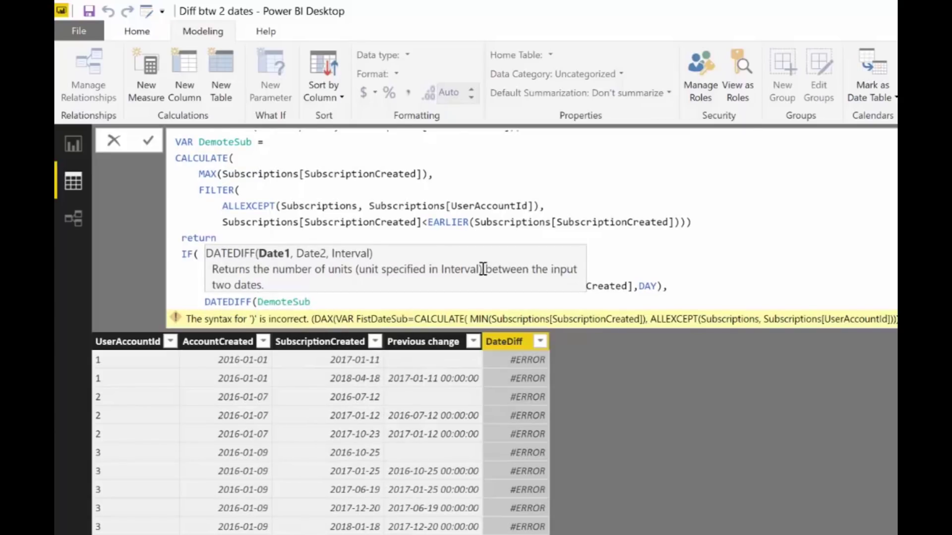
text(,)
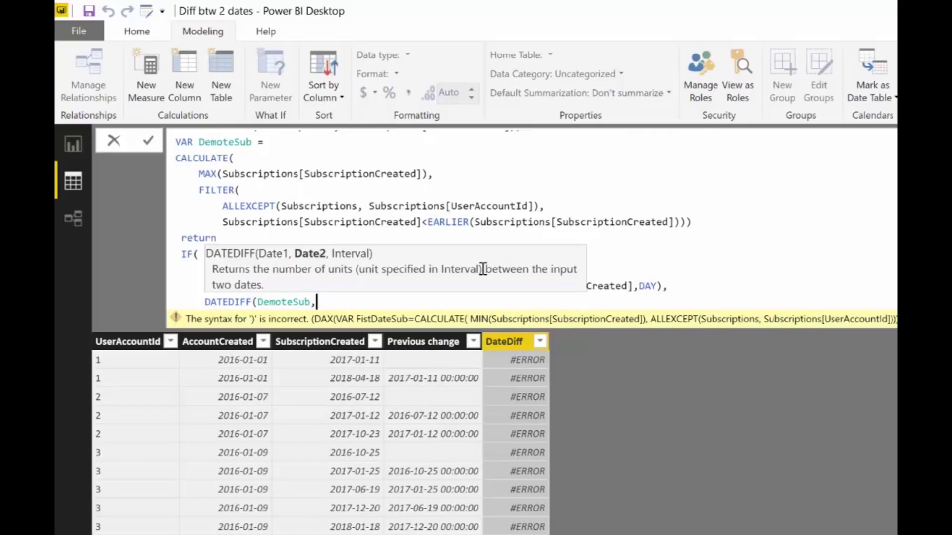
Complete the false-result DATEDIFF with Subscriptions[SubscriptionCreated] and DAY, close the IF and commit the DateDiff formula.
text(sub)
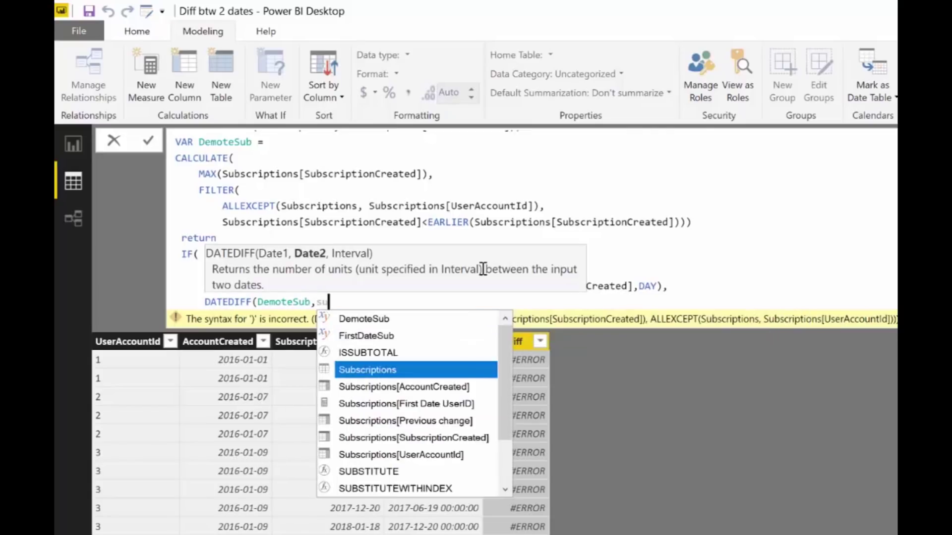
key(Down)
key(Down)
key(Down)
key(Down)
key(Tab)
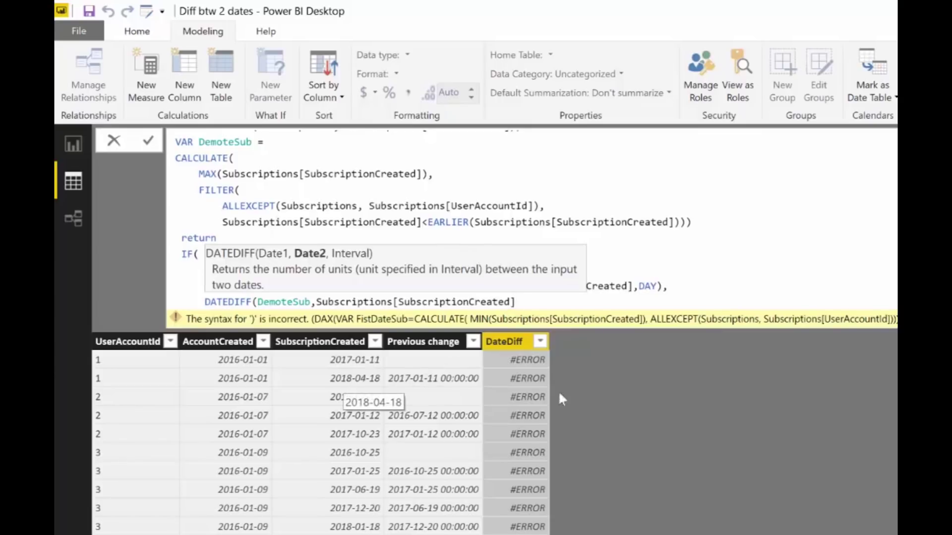
text(,day)
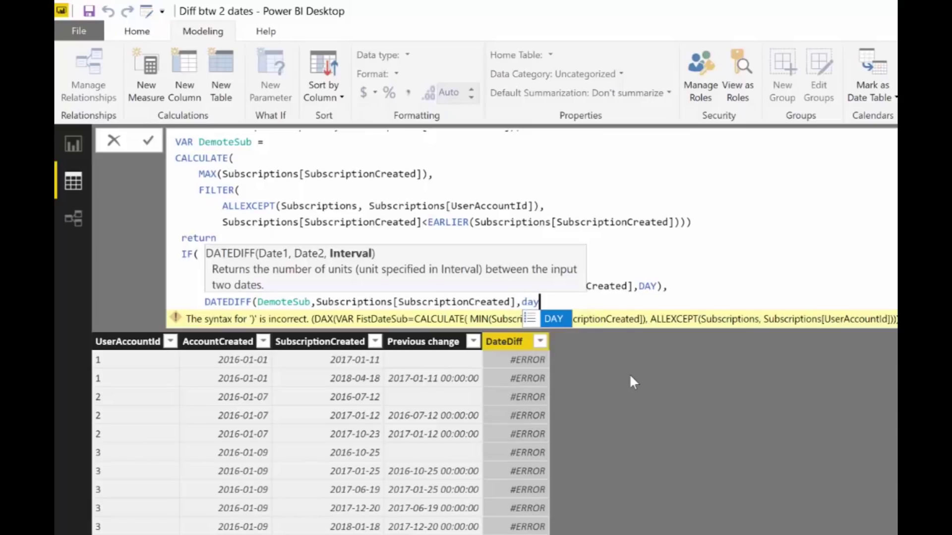
key(Tab)
text())
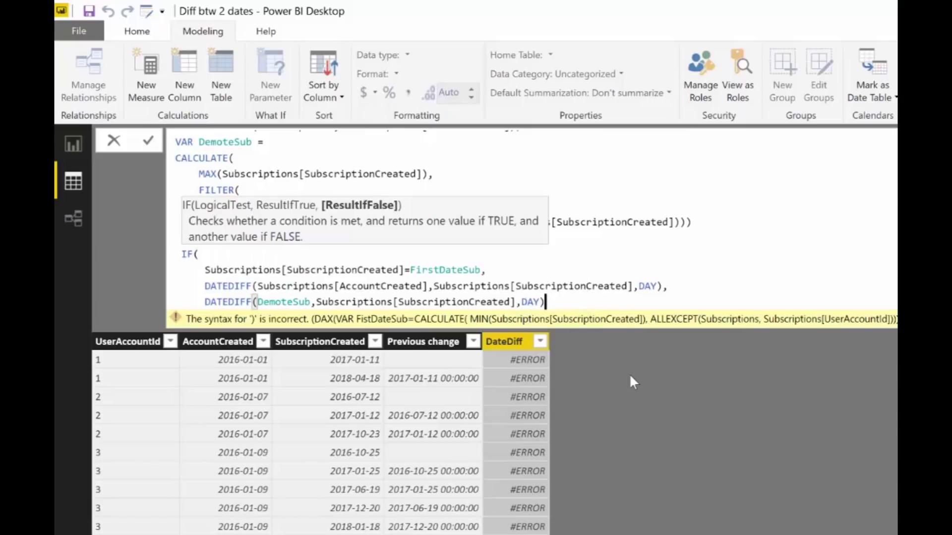
text())
key(Return)
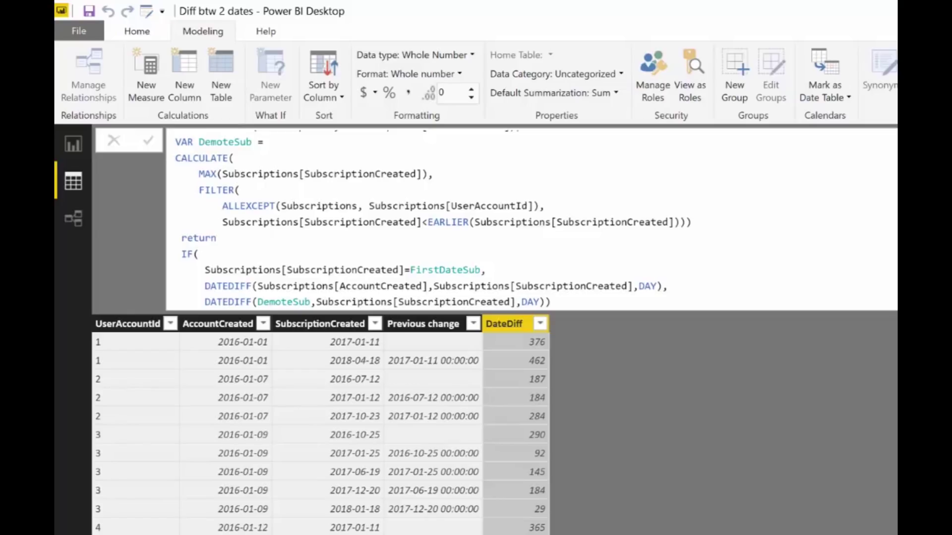
Delete the First Date UserID measure and the Previous change column, confirming both deletions.
key(Delete)
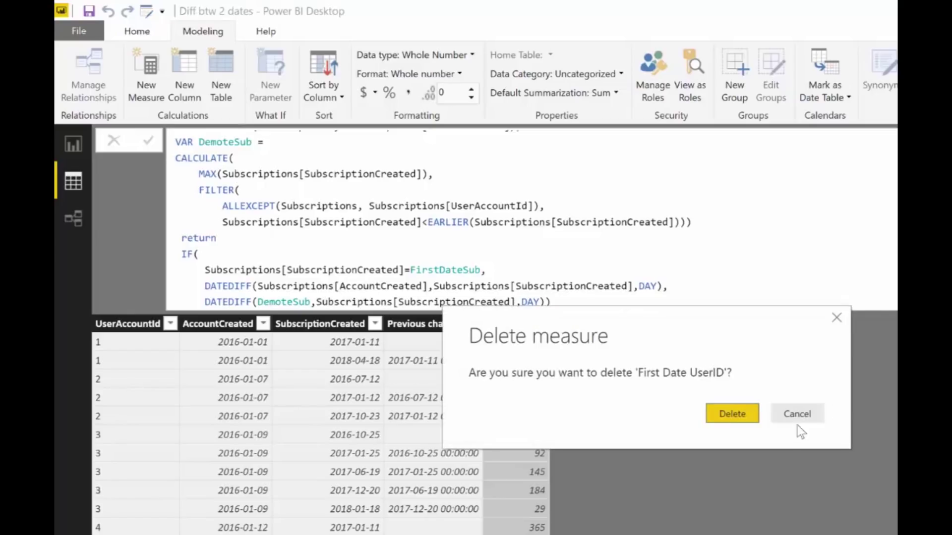
click(738, 419)
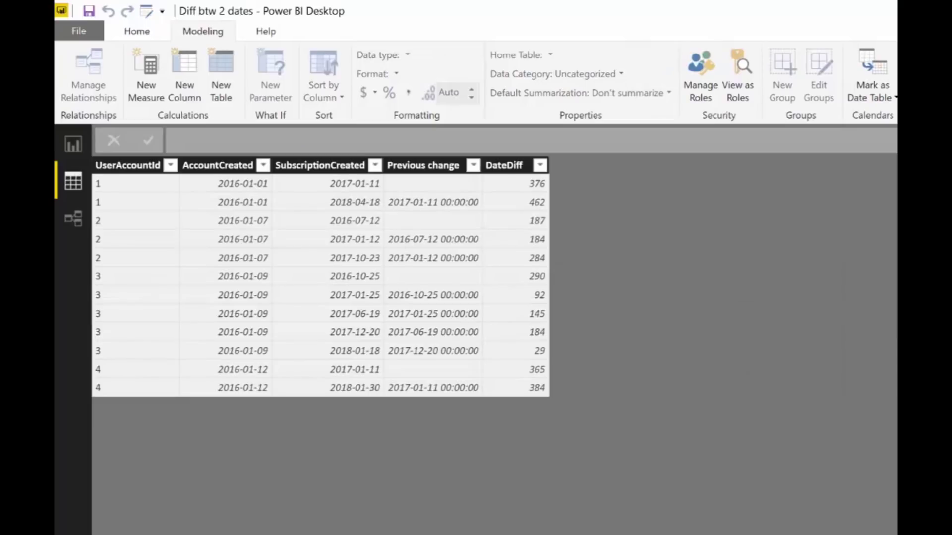
key(Delete)
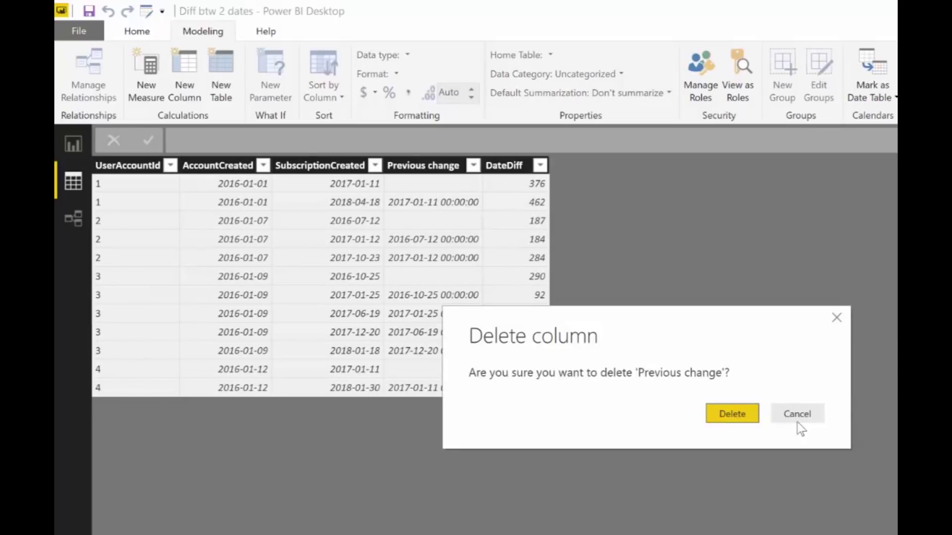
click(751, 422)
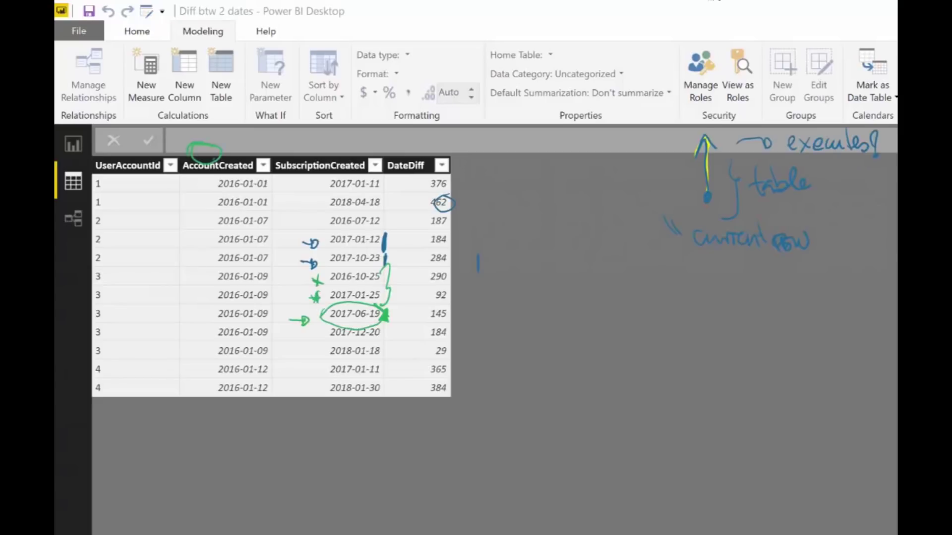
Clear the old annotations and mark how user 1's account and subscription dates pair up with the first two DateDiff values.
key(Escape)
mouse_move(271, 176)
mouse_down()
mouse_move(252, 194)
mouse_move(254, 181)
mouse_move(301, 183)
mouse_up()
mouse_move(368, 180)
mouse_down()
mouse_move(369, 197)
mouse_move(381, 175)
mouse_move(418, 184)
mouse_move(413, 192)
mouse_up()
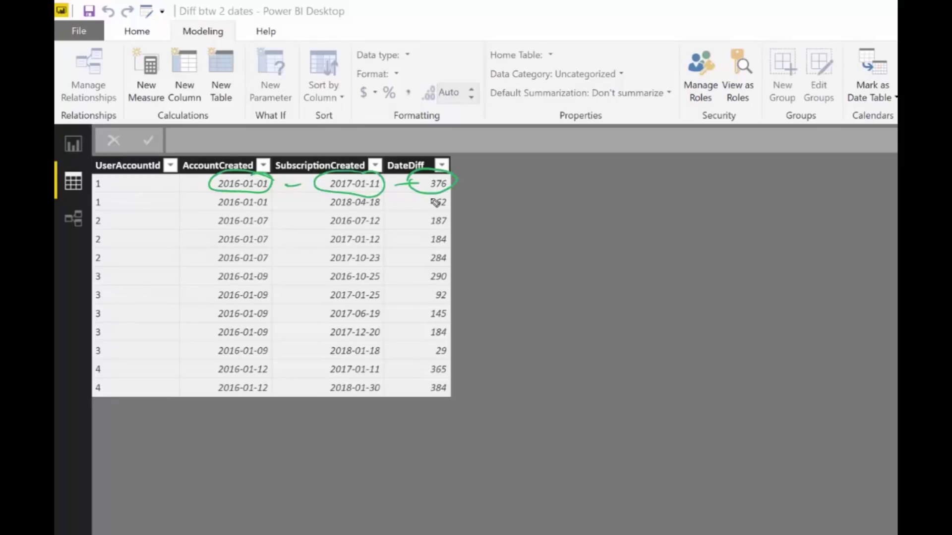
mouse_move(392, 182)
mouse_down()
mouse_move(397, 210)
mouse_move(395, 195)
mouse_move(402, 203)
mouse_up()
Mark how user 2's account creation and successive subscription dates lead to their DateDiff values, and clear the annotations.
mouse_move(218, 227)
mouse_down()
mouse_move(268, 219)
mouse_move(222, 220)
mouse_up()
drag(99, 221, 105, 223)
mouse_move(281, 218)
mouse_down()
mouse_move(346, 216)
mouse_move(363, 233)
mouse_move(417, 223)
mouse_move(398, 243)
mouse_move(379, 222)
mouse_move(381, 240)
mouse_move(410, 247)
mouse_move(390, 243)
mouse_move(409, 260)
mouse_up()
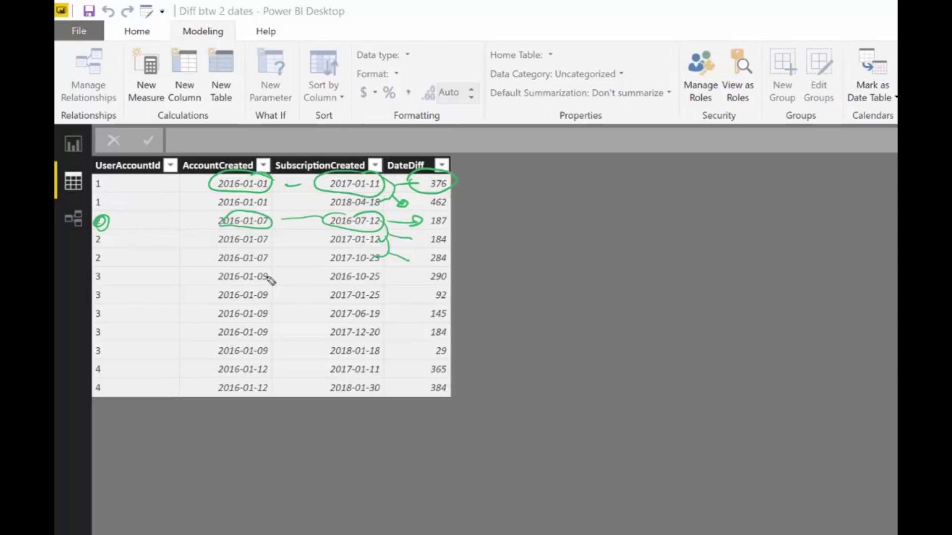
key(Escape)
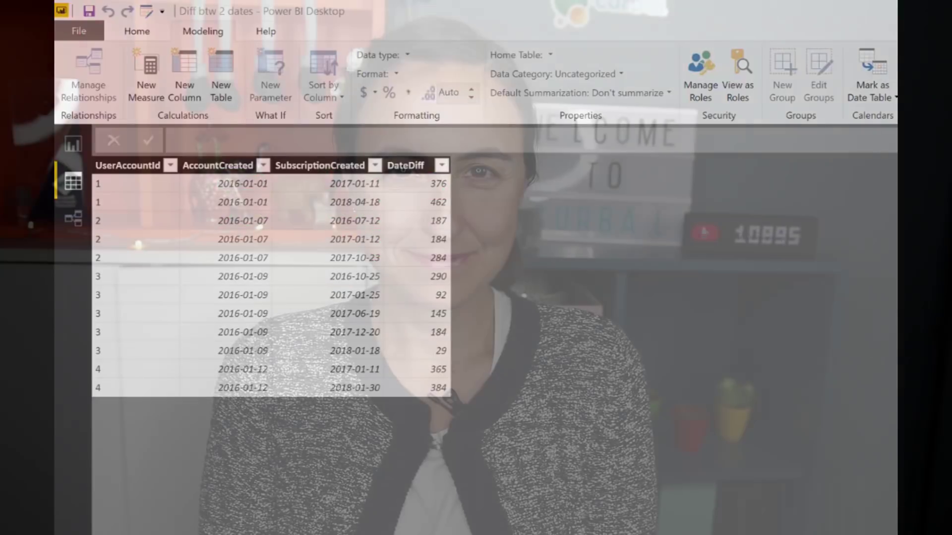